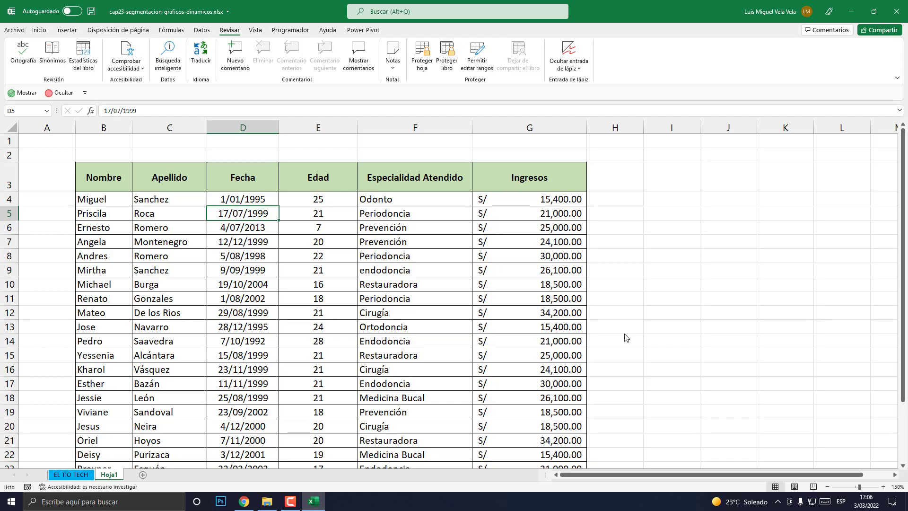
- Make two trial selections of the patient data from its headers, clearing each one
scroll(478, 355, "down", 5)
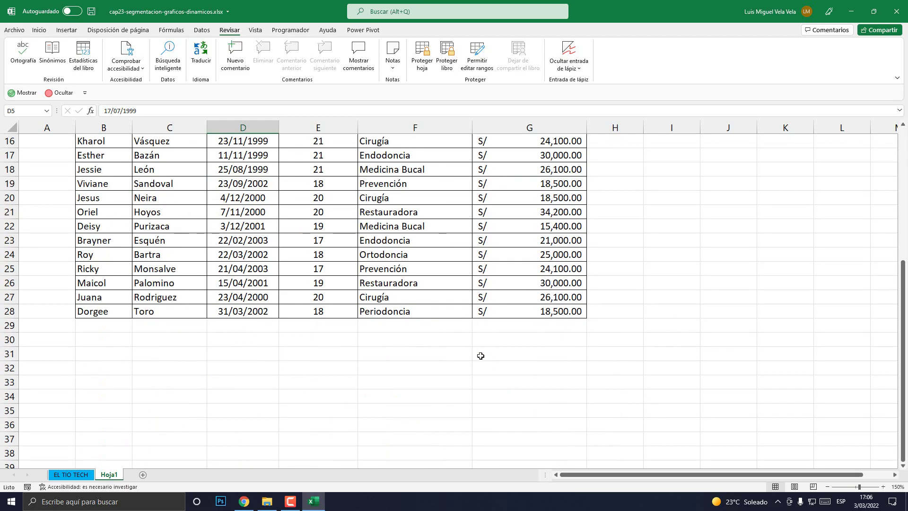
scroll(449, 354, "up", 5)
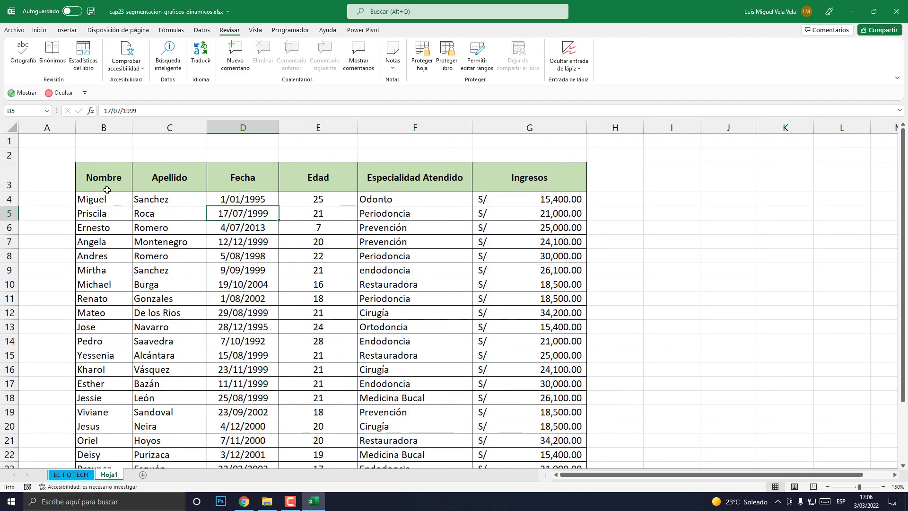
mouse_move(105, 187)
left_mouse_down()
mouse_move(481, 295)
mouse_move(491, 428)
left_mouse_up()
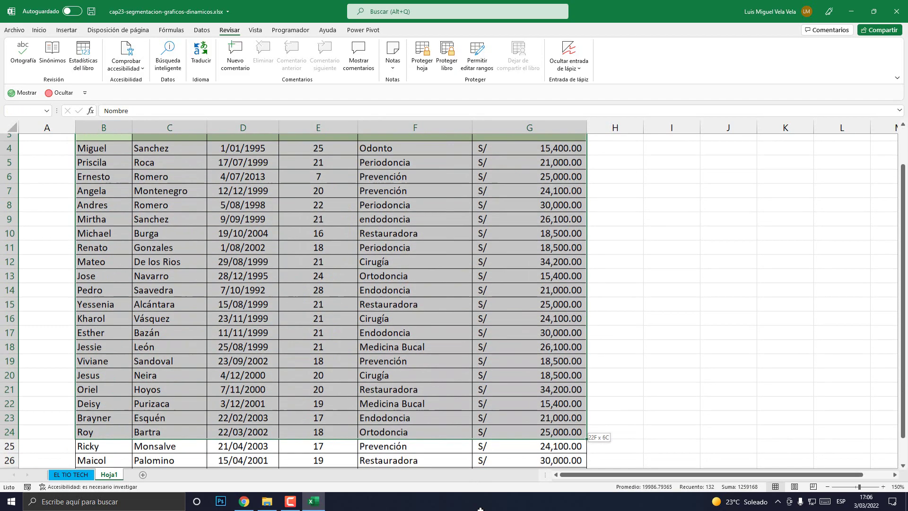
scroll(487, 425, "up", 2)
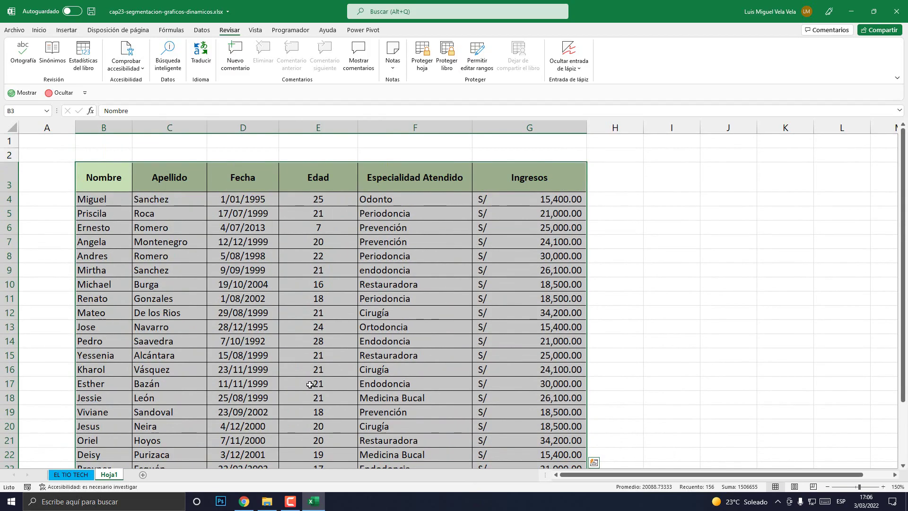
left_click(326, 303)
mouse_move(112, 189)
left_mouse_down()
mouse_move(538, 508)
mouse_move(503, 435)
left_mouse_up()
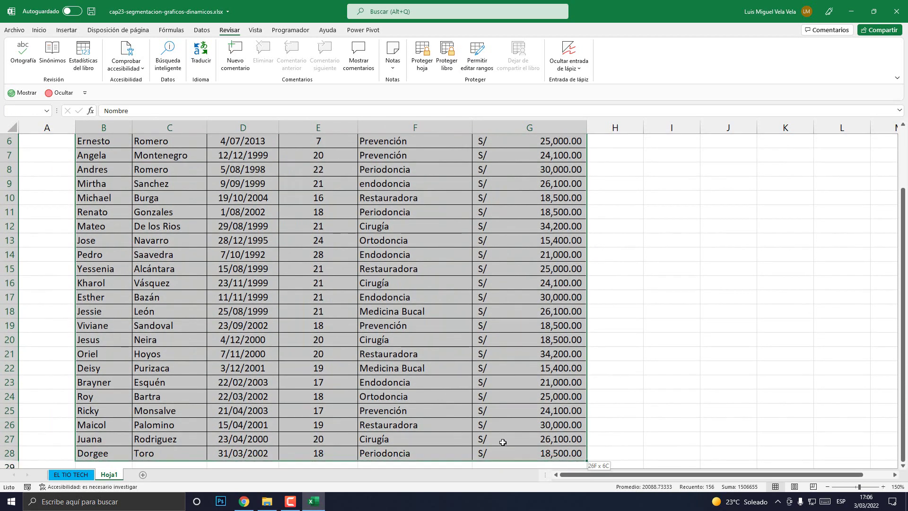
scroll(358, 373, "up", 2)
left_click(341, 358)
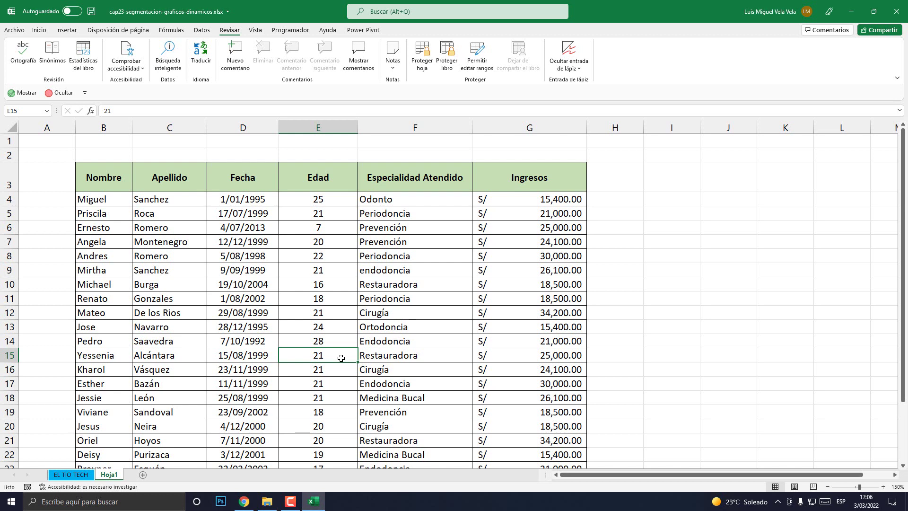
- Select the full patient data range B3:G28, headers included
scroll(341, 358, "down", 5)
scroll(341, 358, "up", 5)
left_click(304, 286)
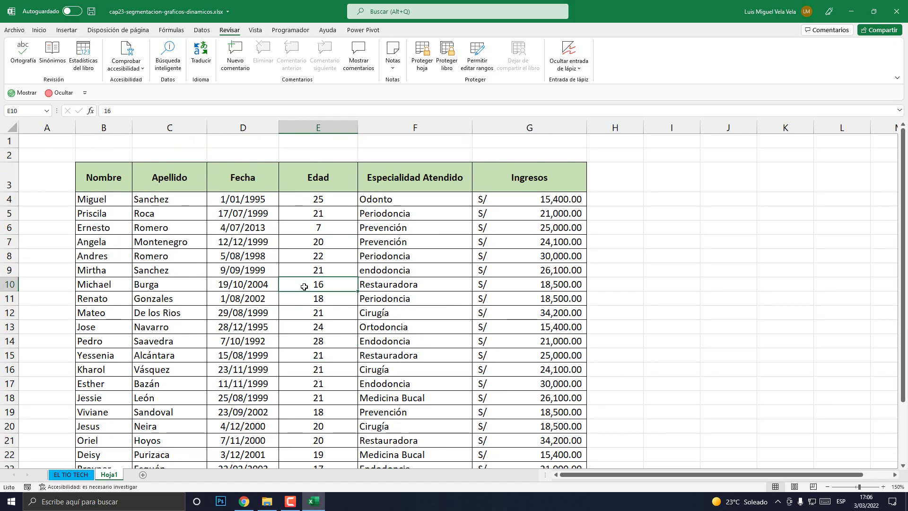
scroll(288, 369, "down", 3)
scroll(288, 369, "up", 3)
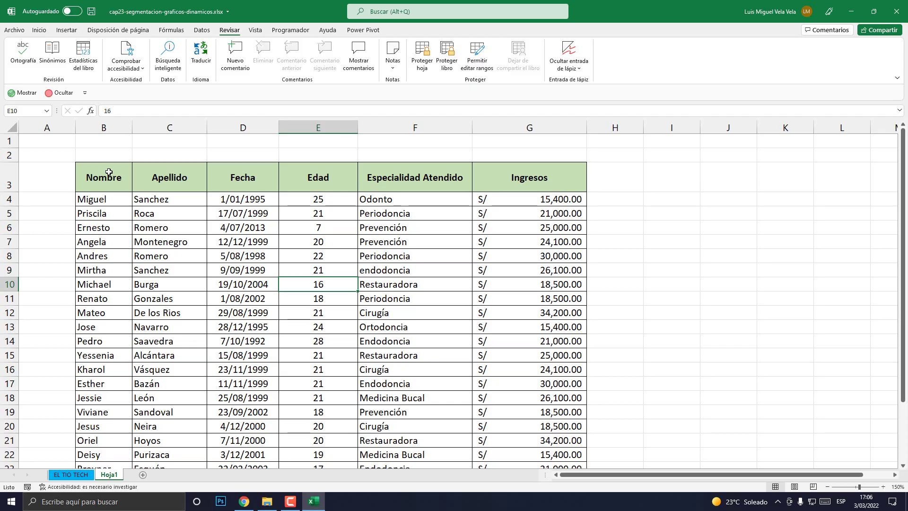
mouse_move(109, 172)
left_mouse_down()
mouse_move(514, 509)
mouse_move(507, 417)
left_mouse_up()
scroll(393, 330, "up", 3)
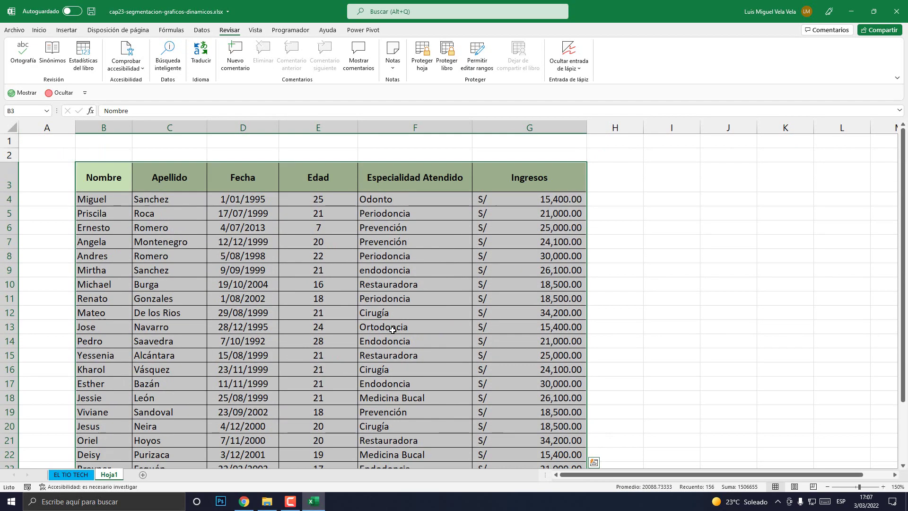
left_click(59, 33)
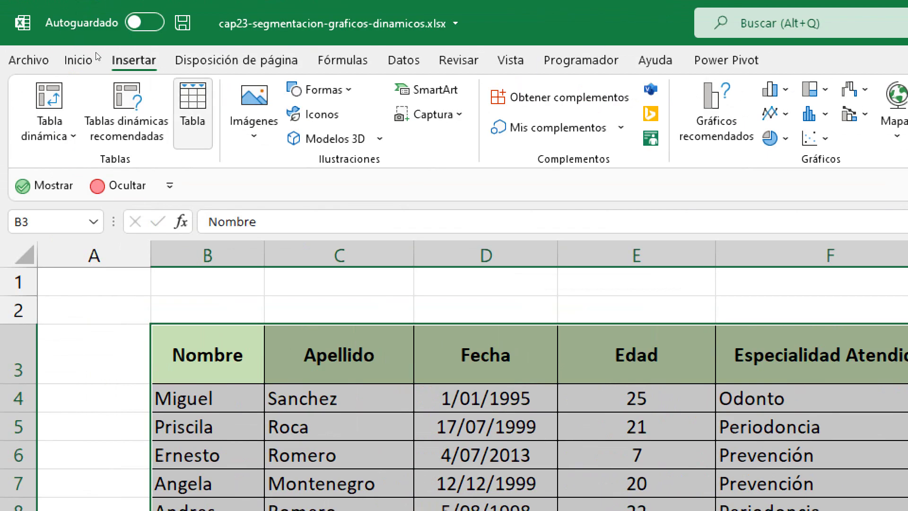
- Convert the range into Tabla1 and build an empty pivot table from it on new sheet Hoja2
left_click(192, 108)
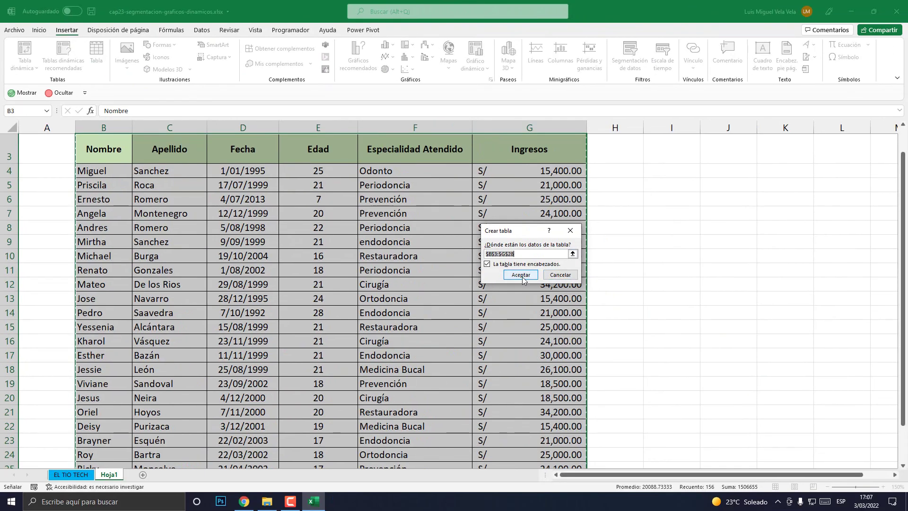
left_click(520, 277)
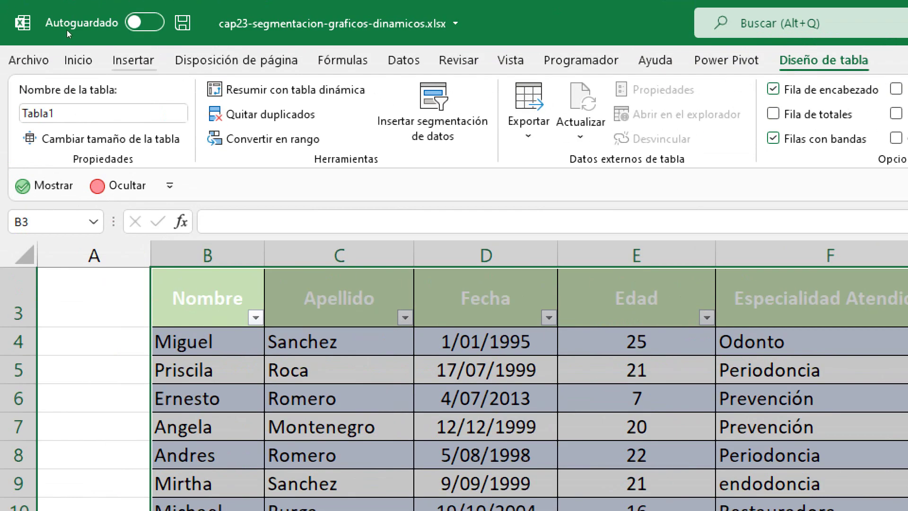
left_click(66, 30)
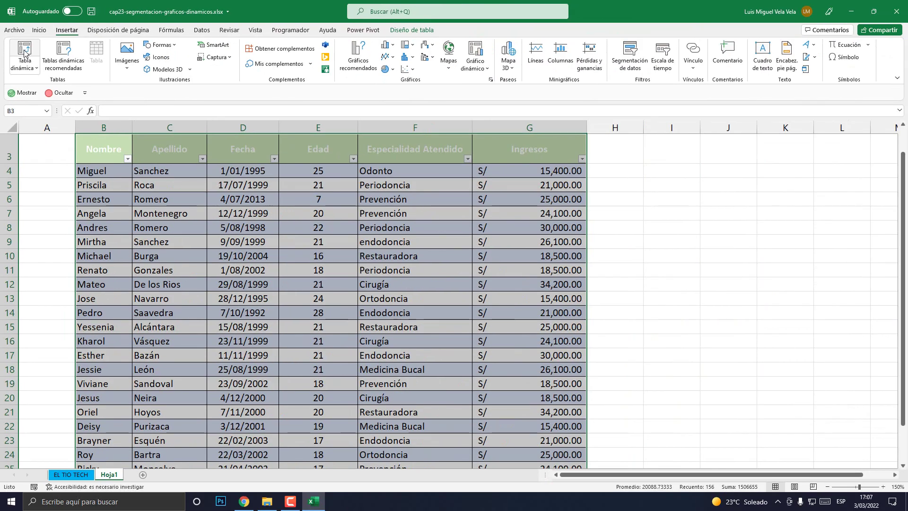
left_click(25, 51)
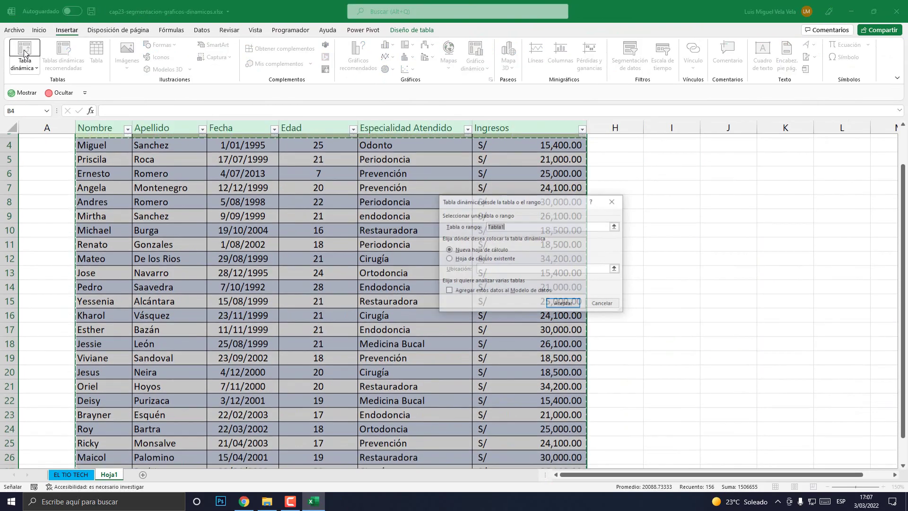
left_click(566, 304)
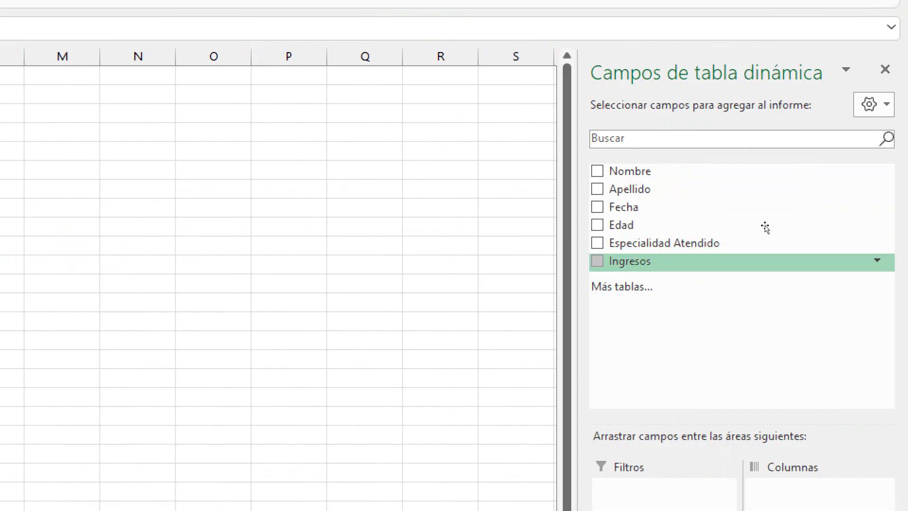
- Put Ingresos in Valores and Especialidad Atendido in Filas, then zoom in on the pivot
left_click_drag(765, 228, 853, 409)
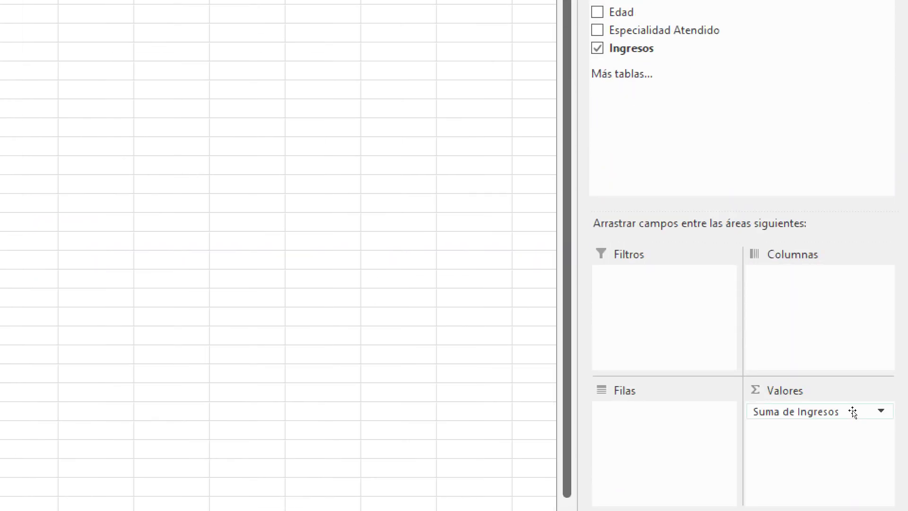
mouse_move(787, 162)
left_mouse_down()
mouse_move(797, 220)
mouse_move(794, 419)
mouse_move(783, 410)
left_mouse_up()
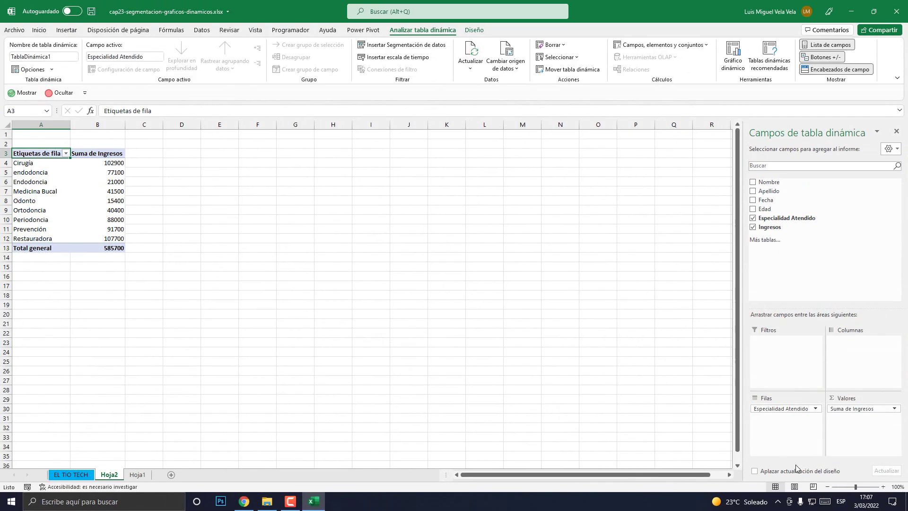
left_click(883, 487)
left_click(883, 487)
left_click(883, 487)
left_click(883, 487)
left_click(883, 487)
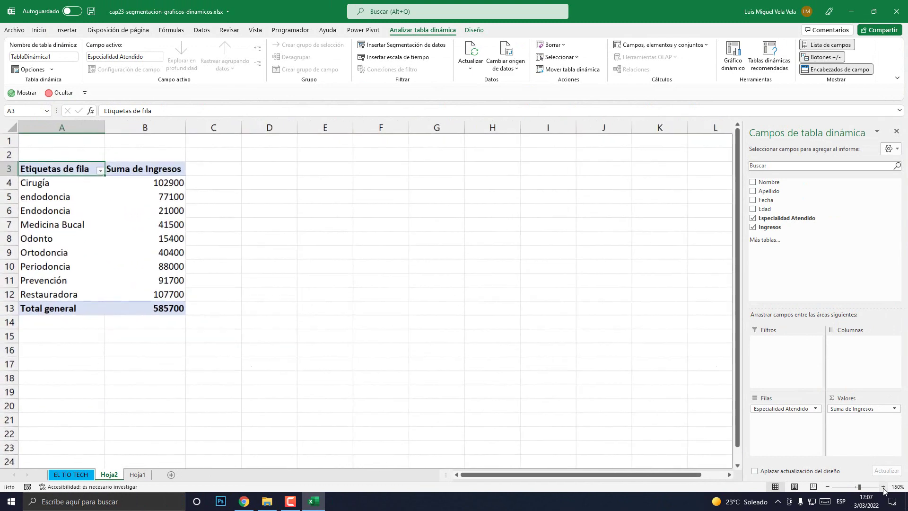
left_click(882, 487)
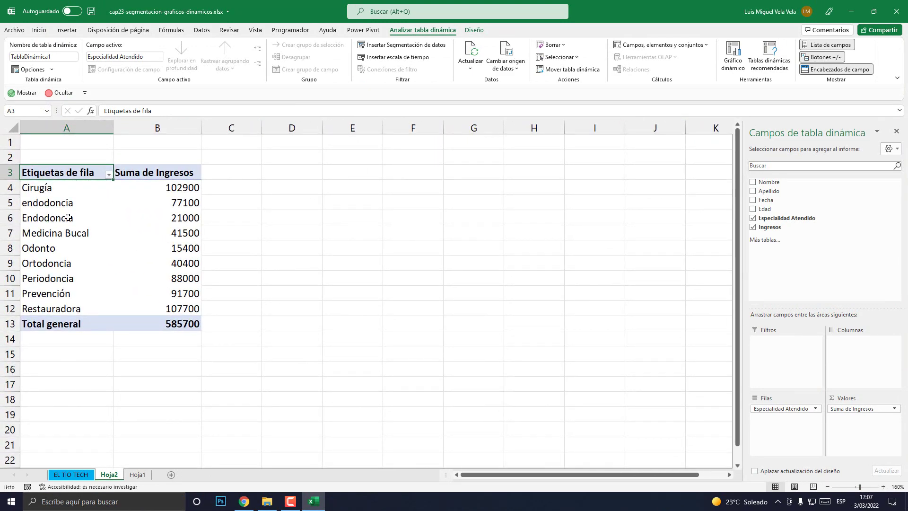
- Select the specialty labels and first income sums, ending on the Medicina Bucal row
left_click_drag(55, 189, 59, 306)
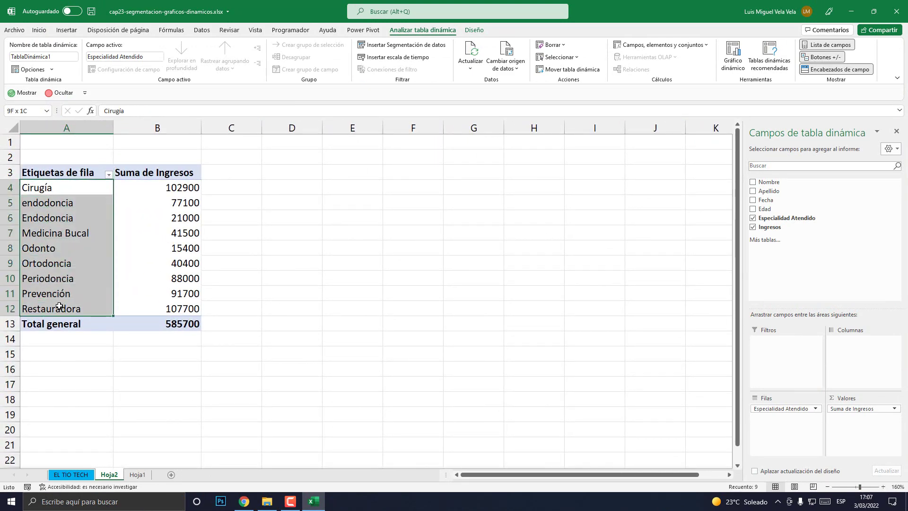
mouse_move(180, 188)
left_mouse_down()
mouse_move(175, 308)
mouse_move(77, 235)
mouse_move(152, 230)
left_mouse_up()
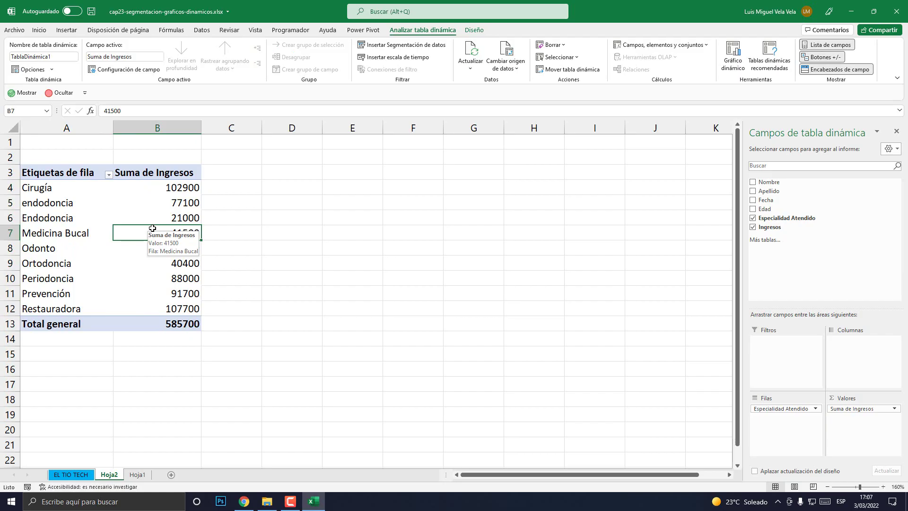
left_click(75, 226)
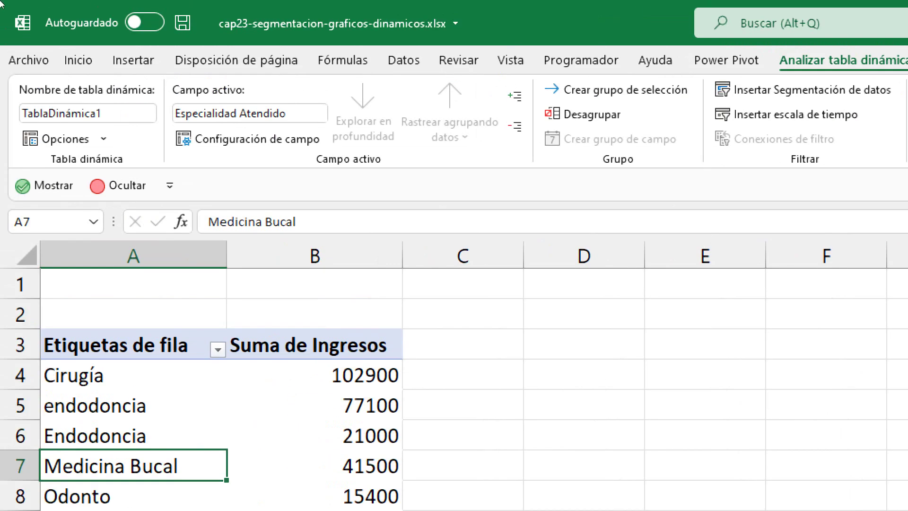
left_click(67, 30)
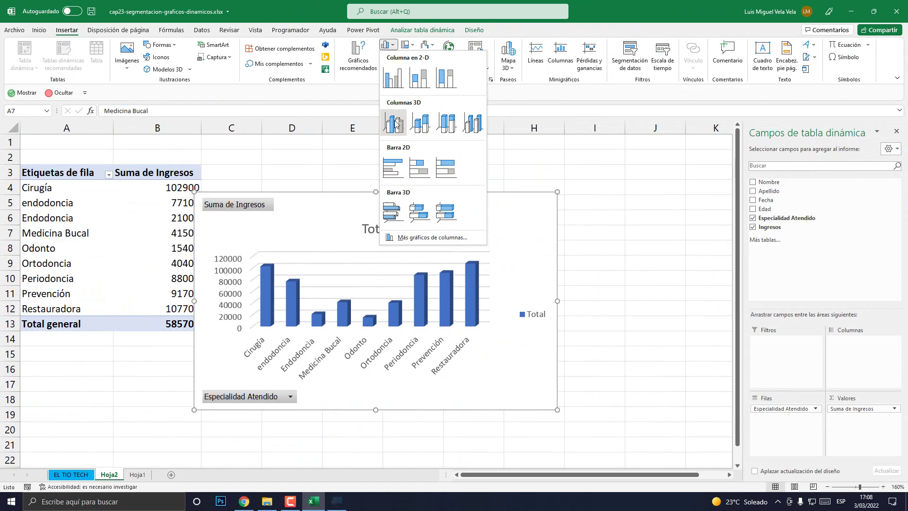
- Insert a 3D clustered column pivot chart of Ingresos by specialty and hide all its field buttons
left_click(357, 244)
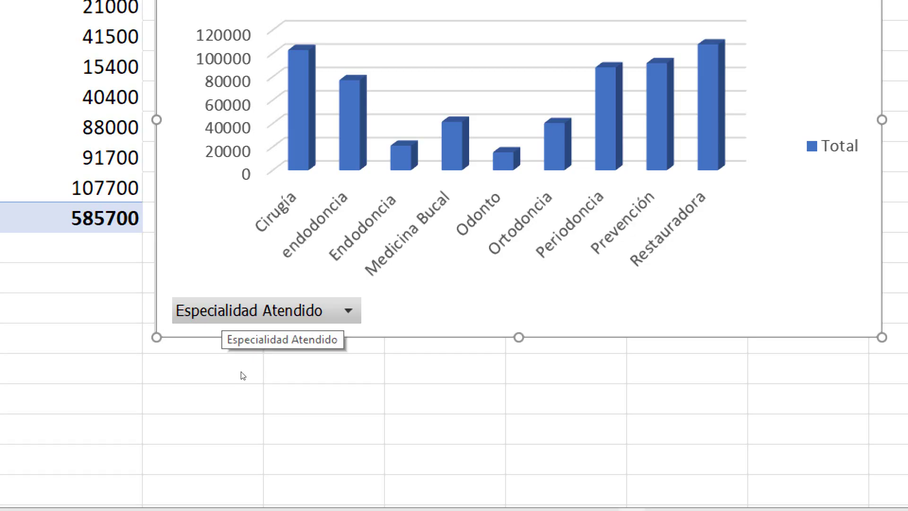
right_click(222, 311)
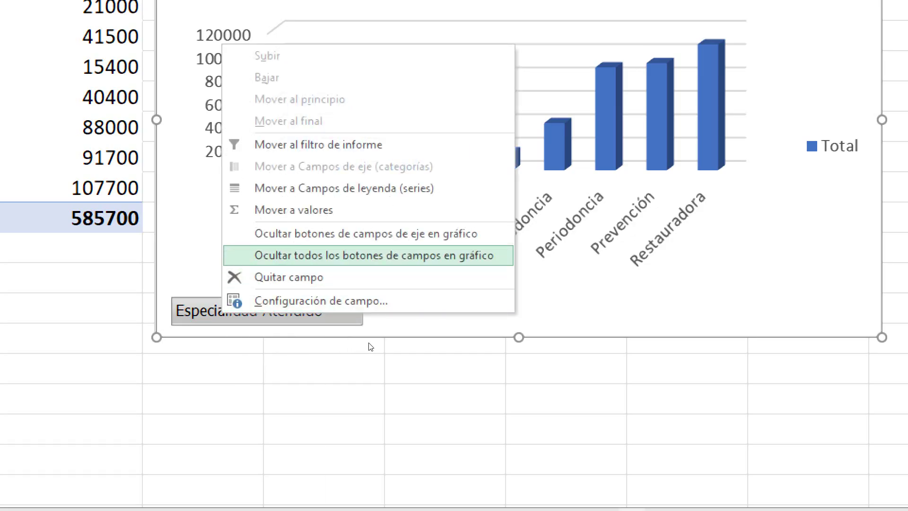
key("Return")
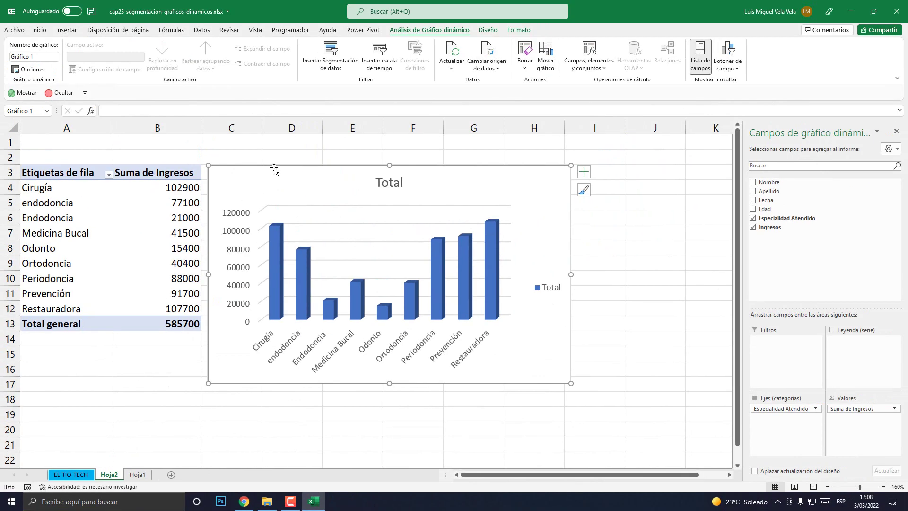
- Move the chart beside the pivot table and delete its Total title and legend
left_click_drag(272, 167, 268, 156)
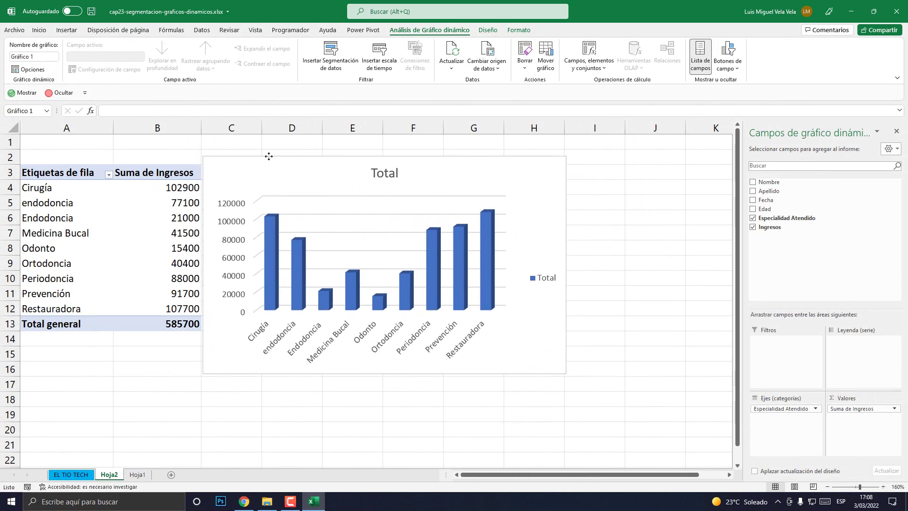
left_click(388, 169)
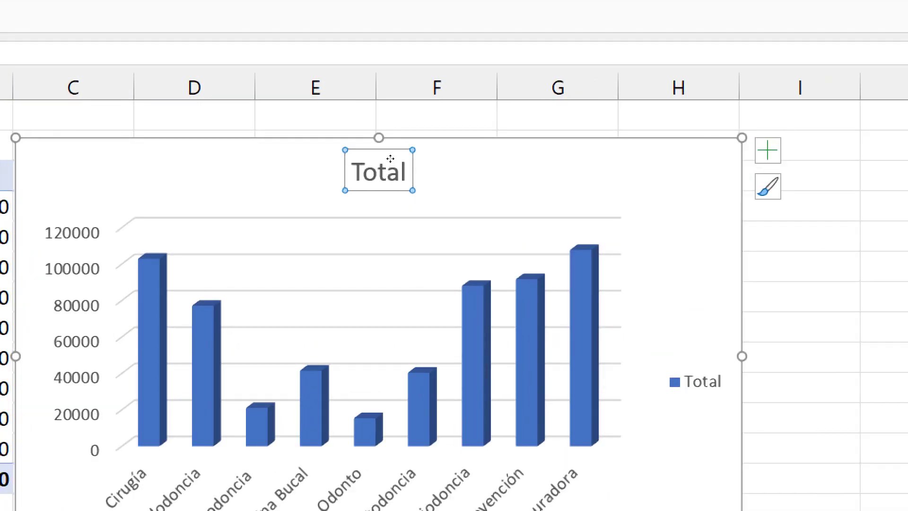
key("Delete")
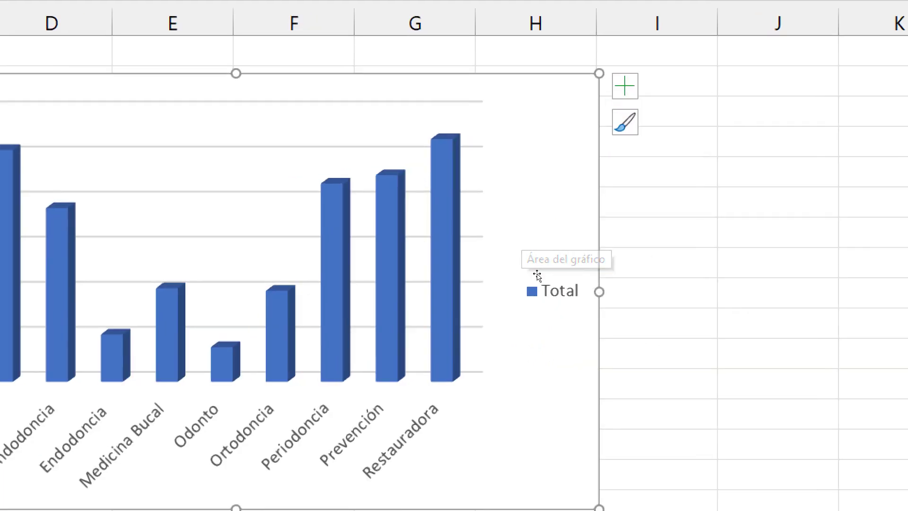
left_click(544, 281)
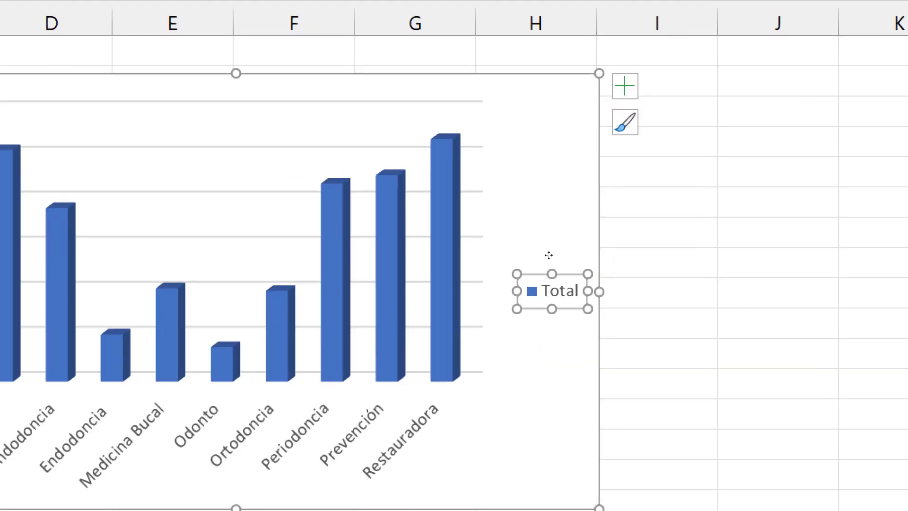
key("Delete")
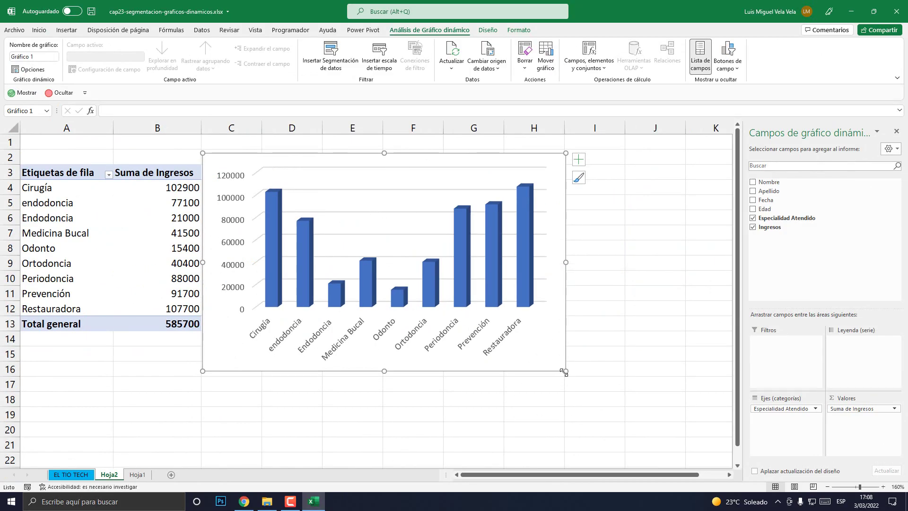
- Shrink the chart and align it level with the pivot table in columns C–H
left_click_drag(565, 372, 511, 345)
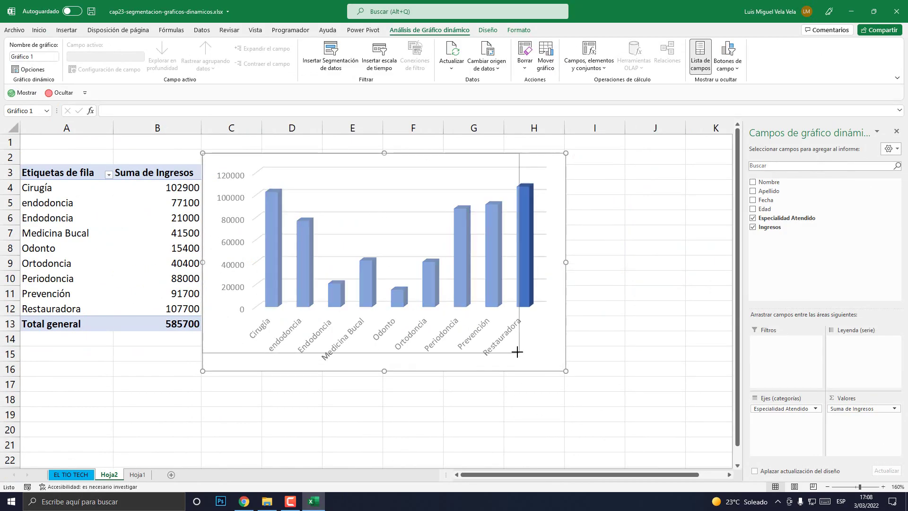
left_click_drag(317, 159, 318, 170)
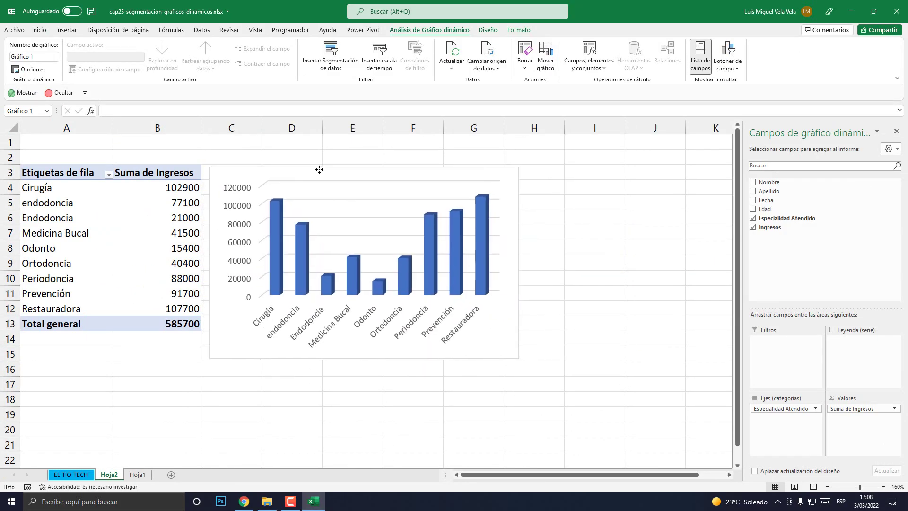
left_click_drag(512, 357, 509, 332)
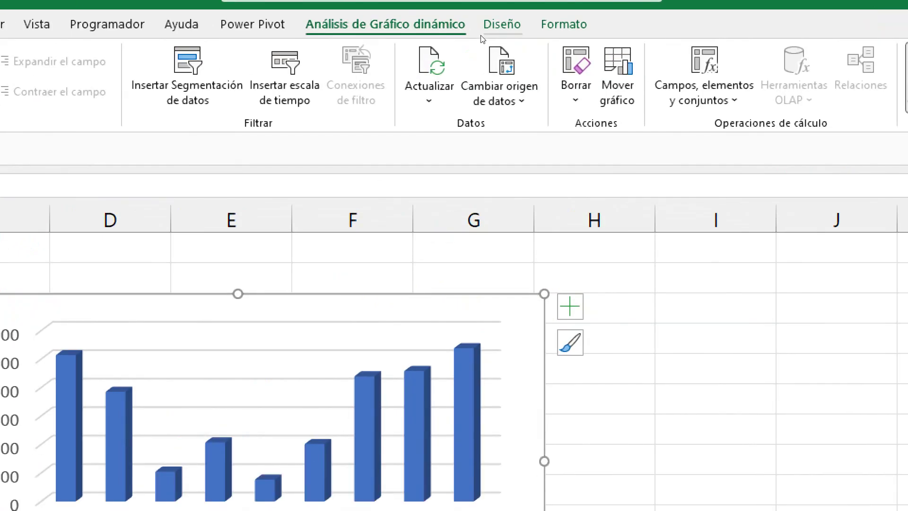
- Apply chart style Estilo 3, the grey gradient with uppercase specialty labels, from the Diseño gallery
left_click(493, 32)
left_click(346, 56)
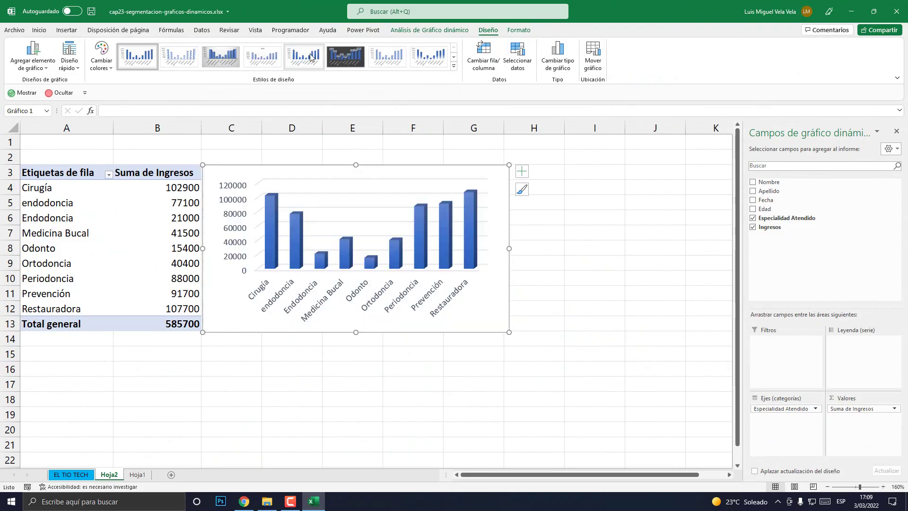
left_click(229, 58)
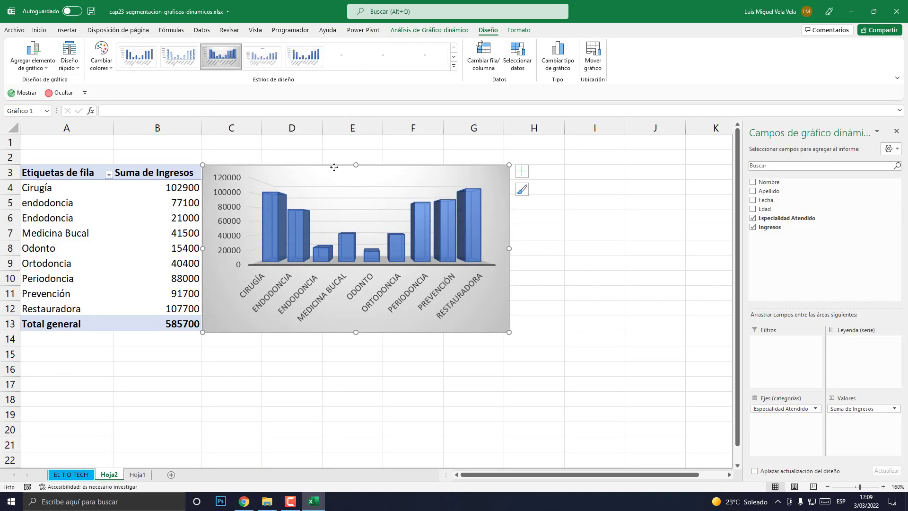
left_click(426, 363)
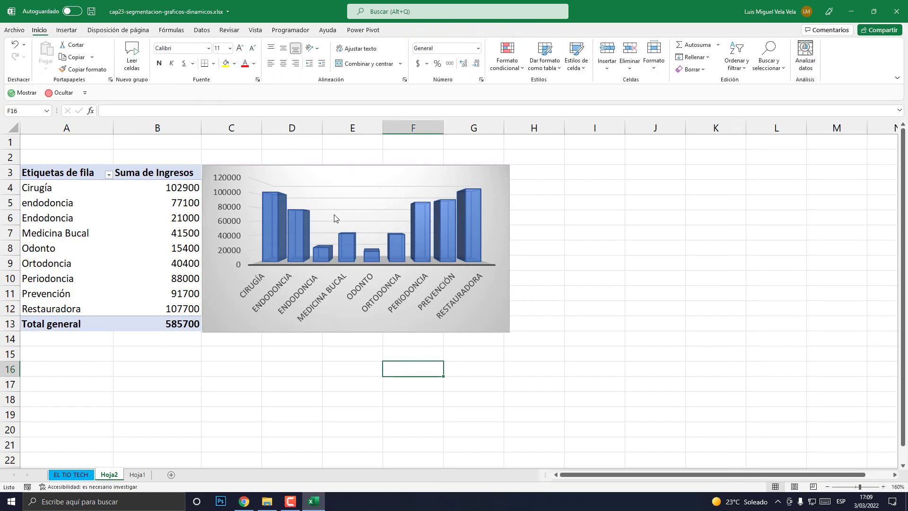
left_click(316, 168)
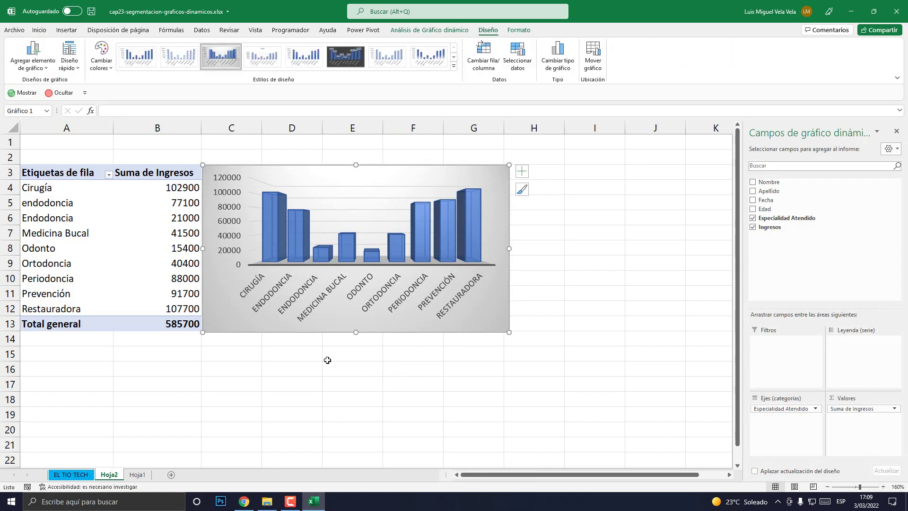
left_click(307, 360)
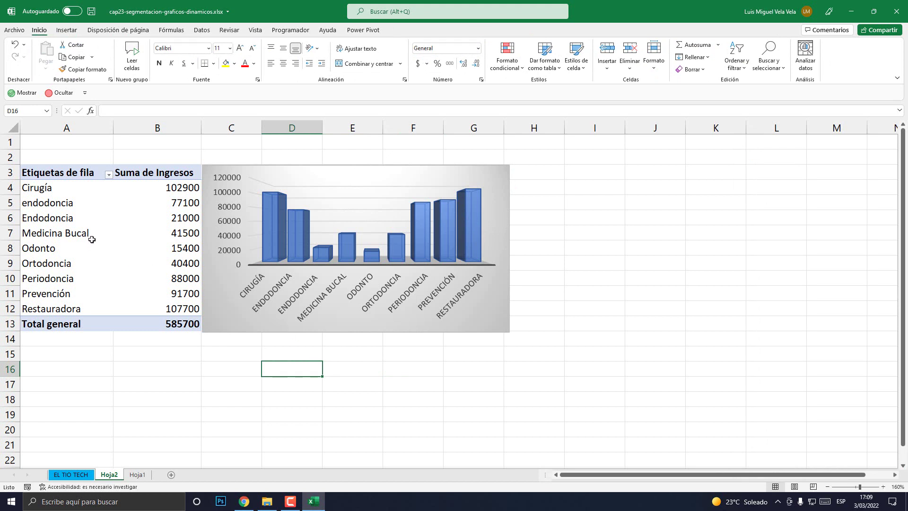
left_click(124, 239)
left_click(71, 177)
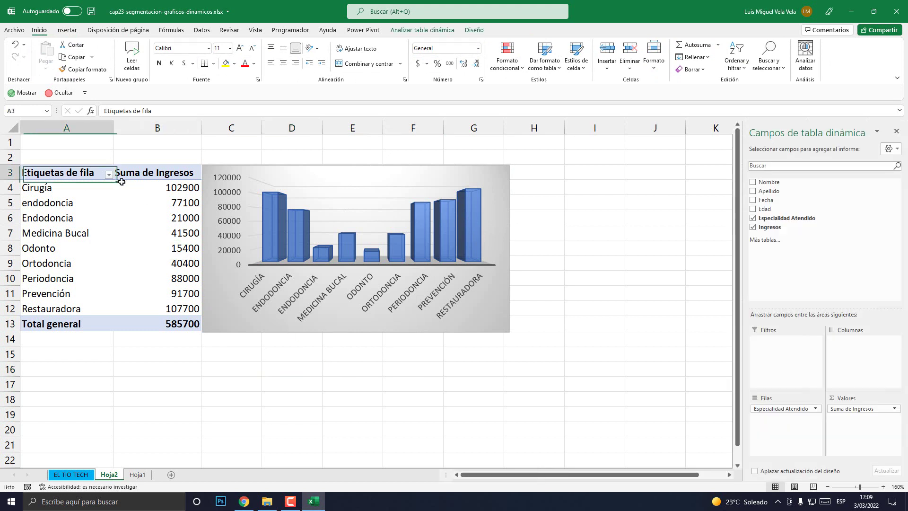
left_click_drag(121, 181, 182, 332)
left_click(132, 266)
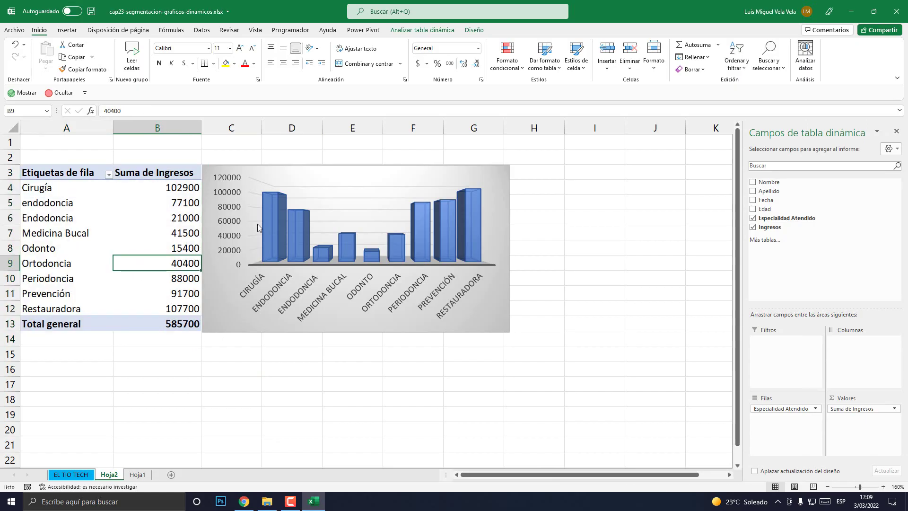
left_click(411, 172)
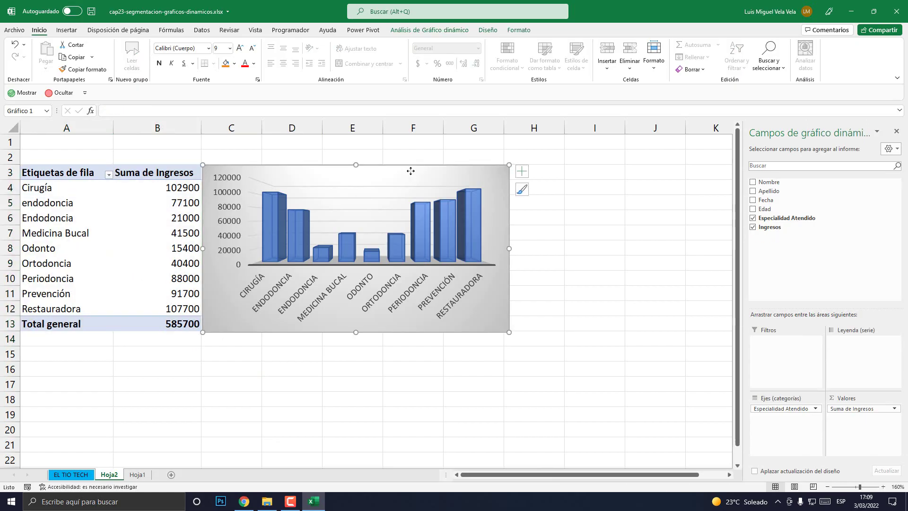
left_click(144, 221)
left_click(155, 237)
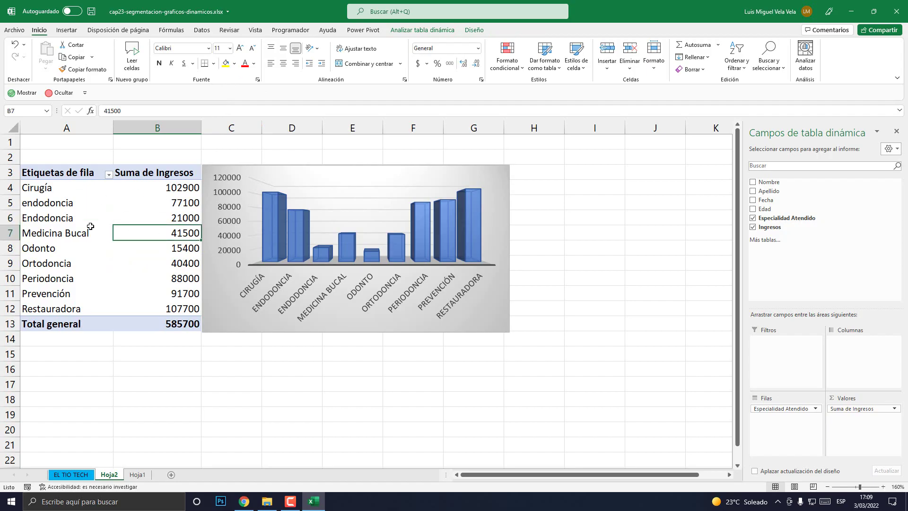
left_click(92, 228)
left_click(149, 230)
left_click(255, 168)
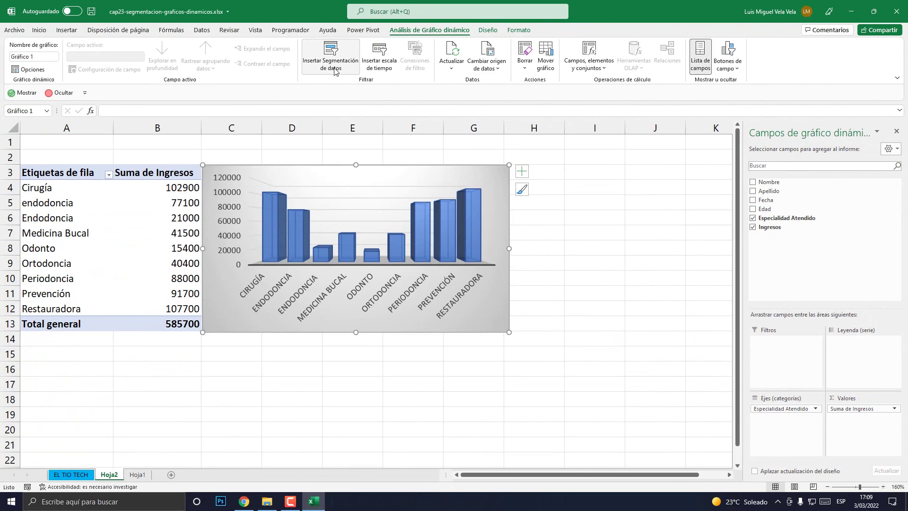
- Insert a slicer on the Especialidad Atendido field from Análisis de Gráfico dinámico
left_click(331, 56)
mouse_move(507, 156)
left_mouse_down()
mouse_move(471, 69)
mouse_move(466, 147)
left_mouse_up()
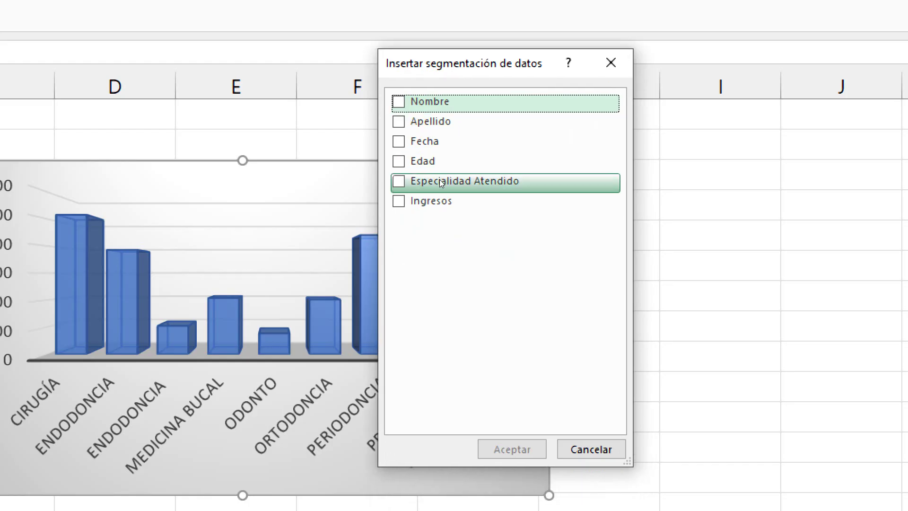
left_click(433, 179)
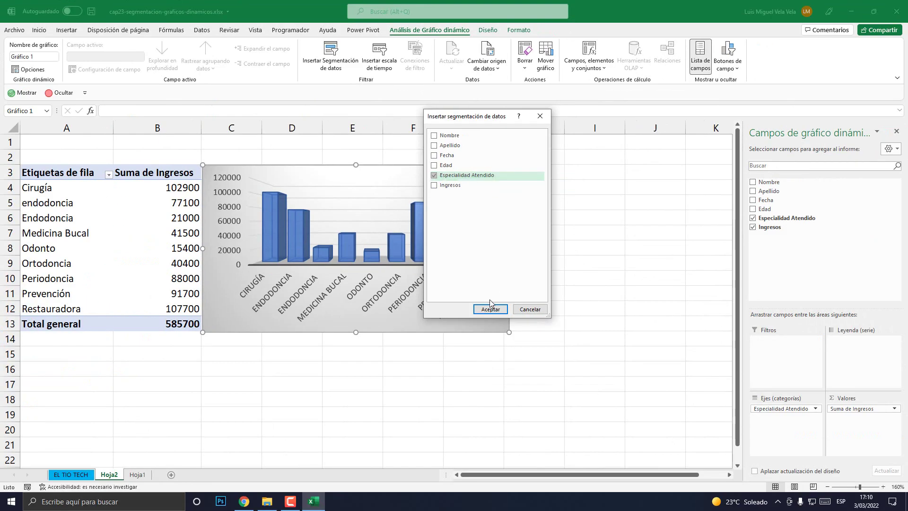
left_click(489, 308)
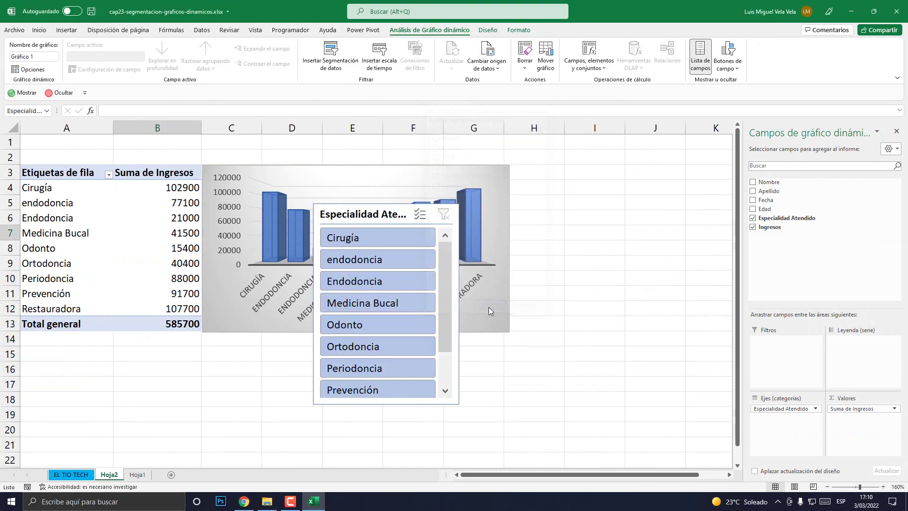
- Move the slicer against the chart's right edge and size it to about 5.83 × 4.45 cm
left_click_drag(391, 217, 589, 174)
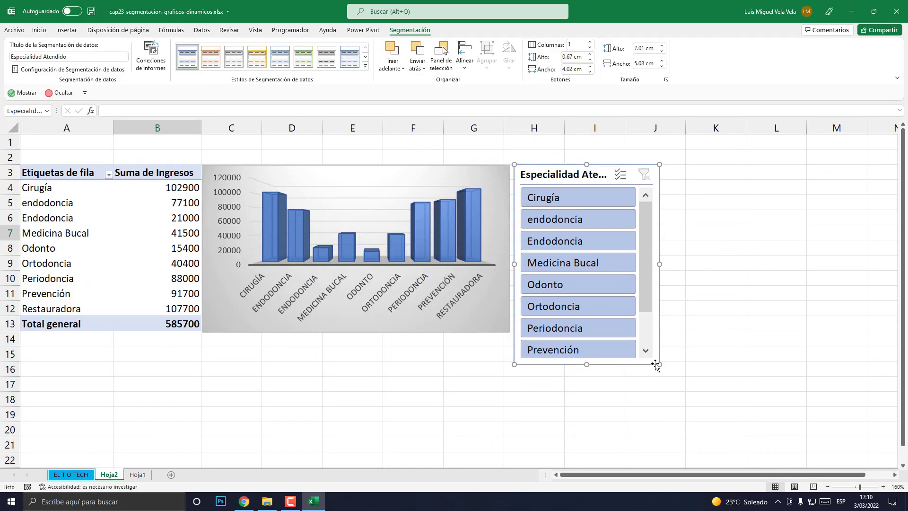
mouse_move(659, 364)
left_mouse_down()
mouse_move(661, 433)
mouse_move(666, 331)
left_mouse_up()
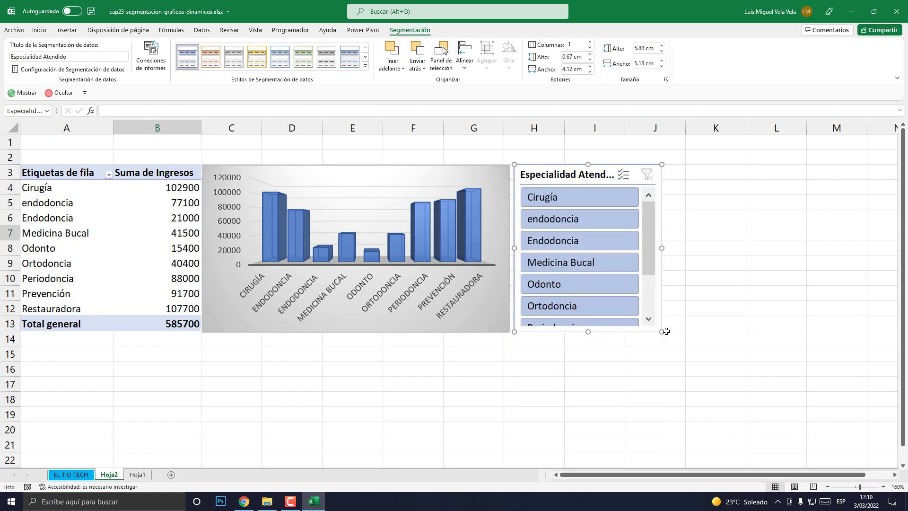
left_click_drag(559, 171, 566, 175)
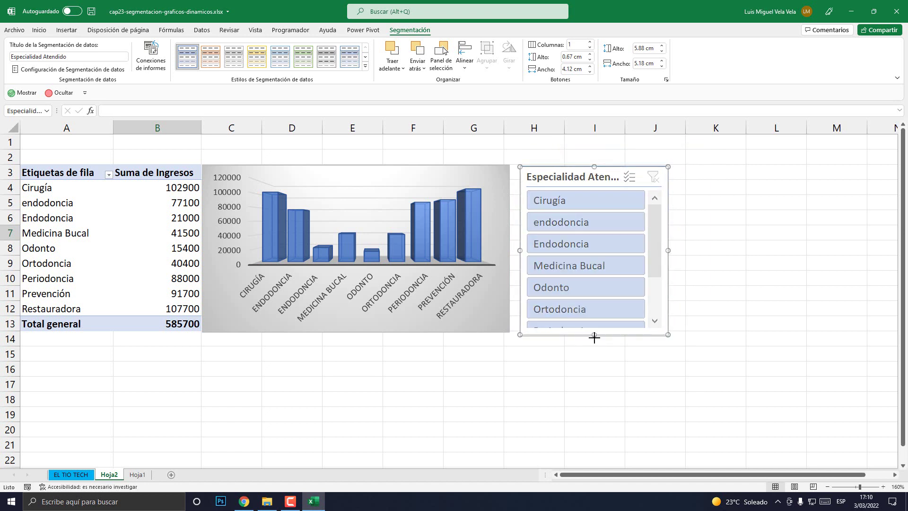
left_click_drag(594, 336, 597, 454)
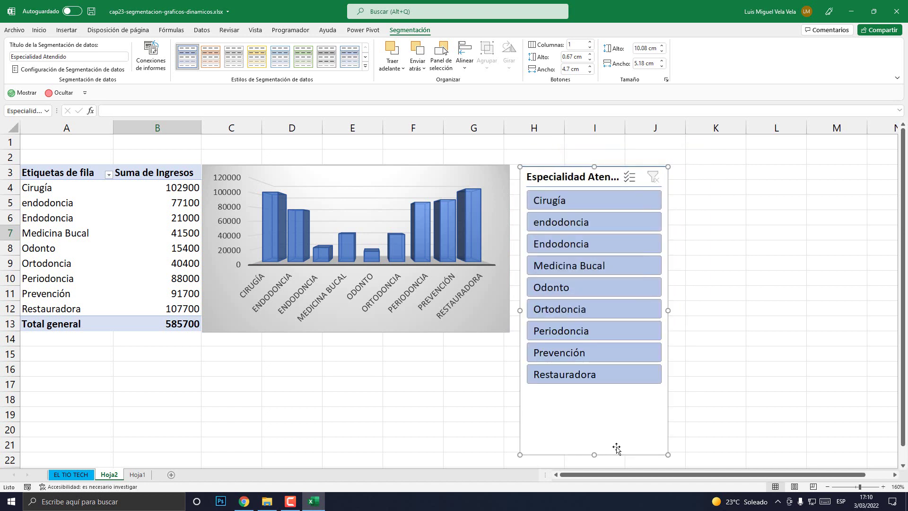
mouse_move(668, 310)
left_mouse_down()
mouse_move(848, 307)
mouse_move(629, 310)
mouse_move(648, 309)
left_mouse_up()
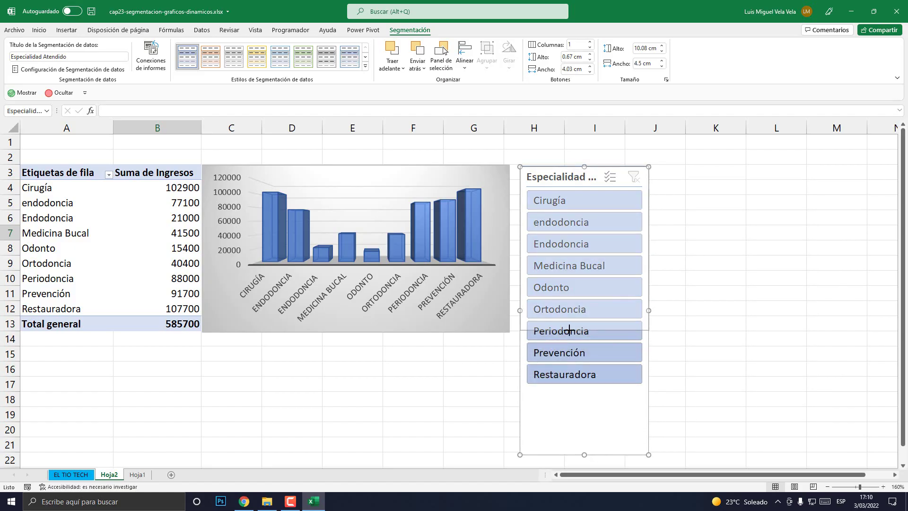
left_click_drag(584, 455, 576, 331)
left_click_drag(575, 182, 550, 168)
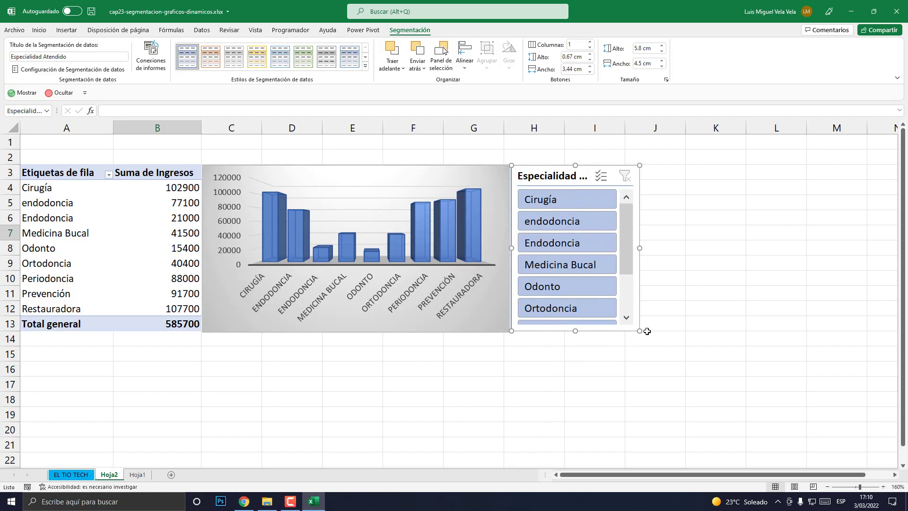
left_click_drag(638, 331, 637, 333)
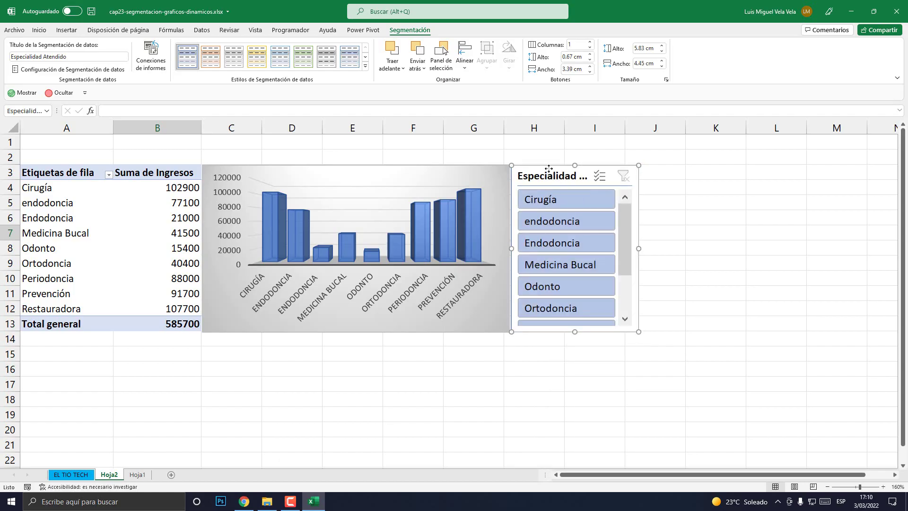
scroll(613, 220, "down", 2)
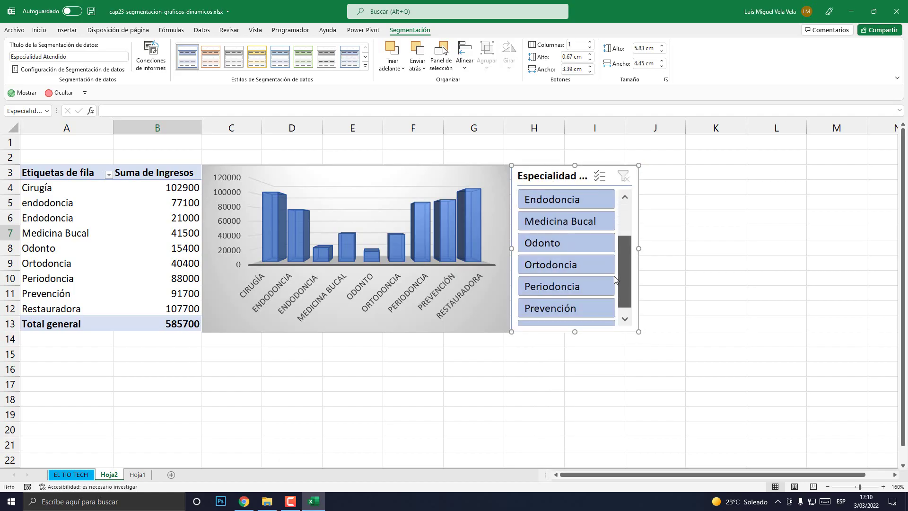
scroll(613, 220, "down", 1)
left_click(677, 280)
- Filter the slicer to Cirugía, then to Medicina Bucal only, showing income of 41500
scroll(621, 230, "up", 2)
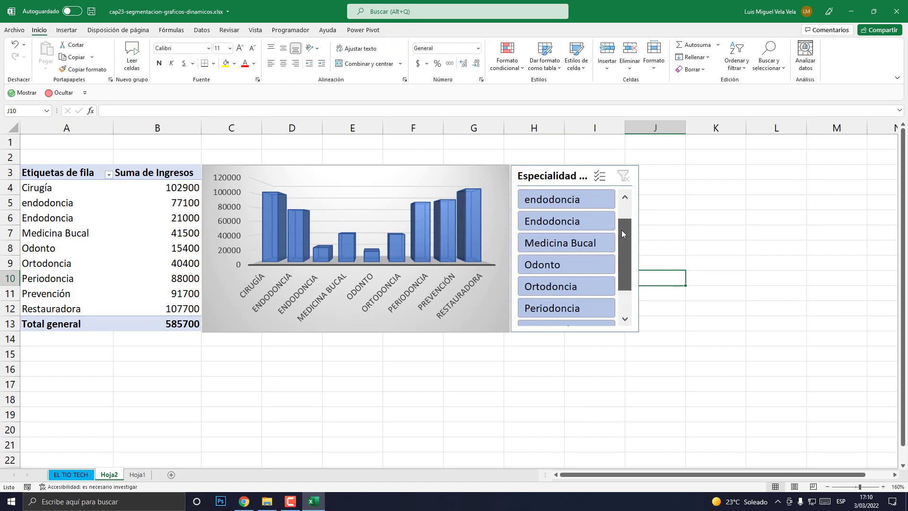
scroll(622, 230, "up", 1)
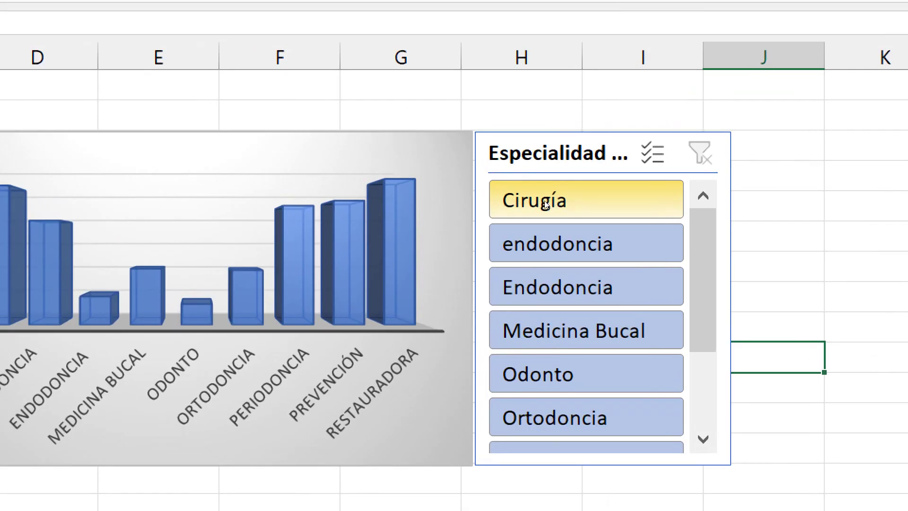
left_click(549, 203)
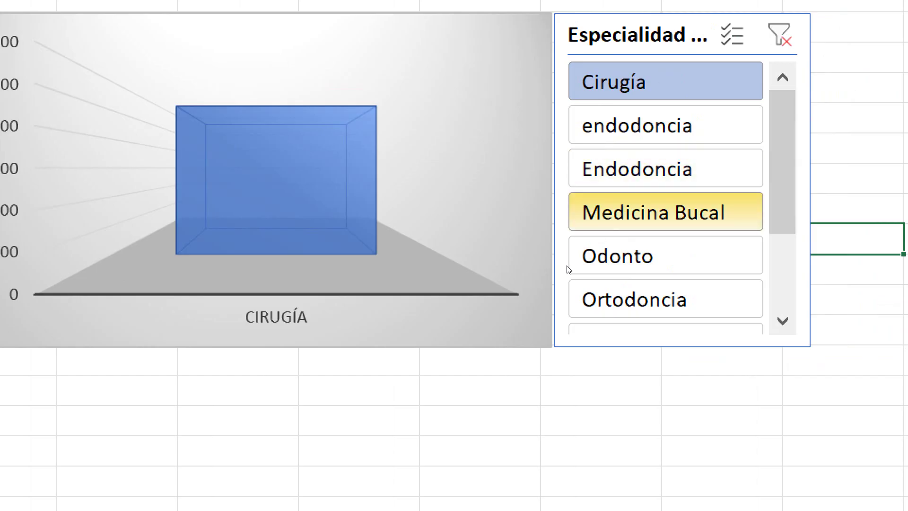
left_click(574, 220)
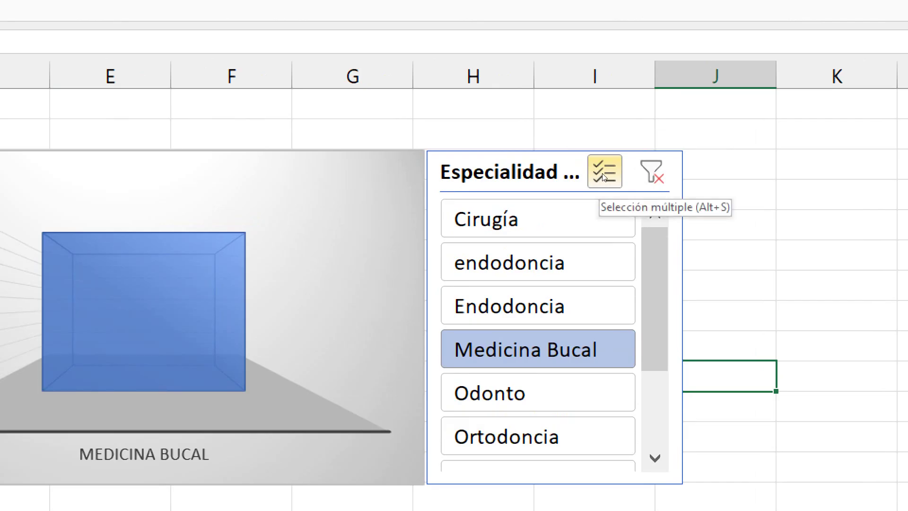
- Enable Multi-Select and toggle Odonto, Ortodoncia, Periodoncia, Prevención and Restauradora in the slicer
left_click(603, 175)
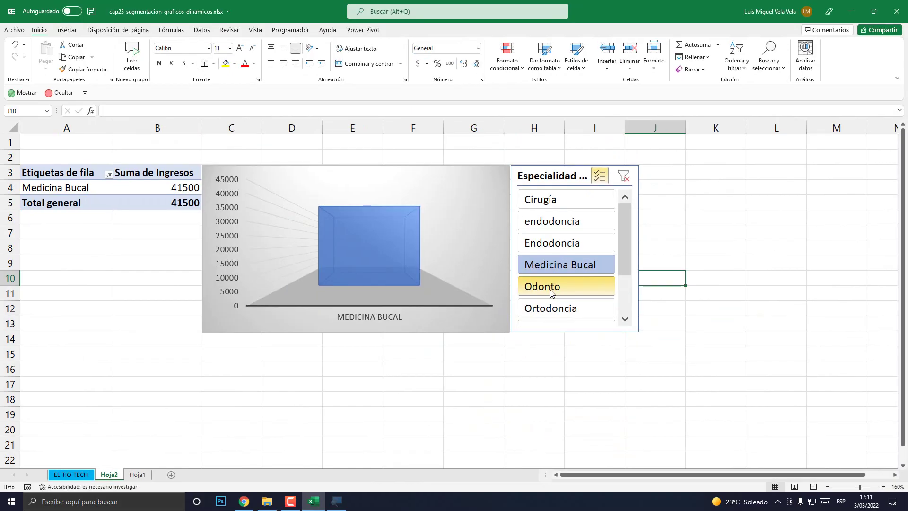
left_click(551, 288)
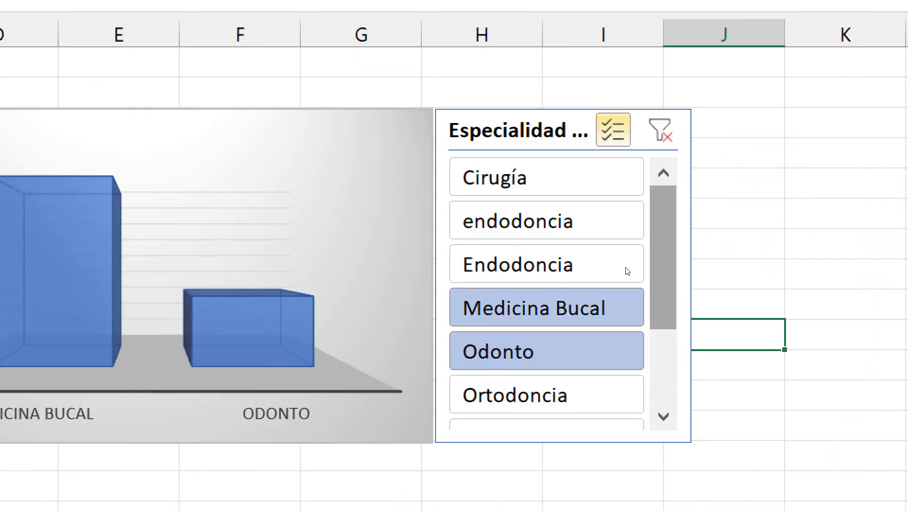
scroll(623, 305, "down", 2)
scroll(622, 305, "down", 1)
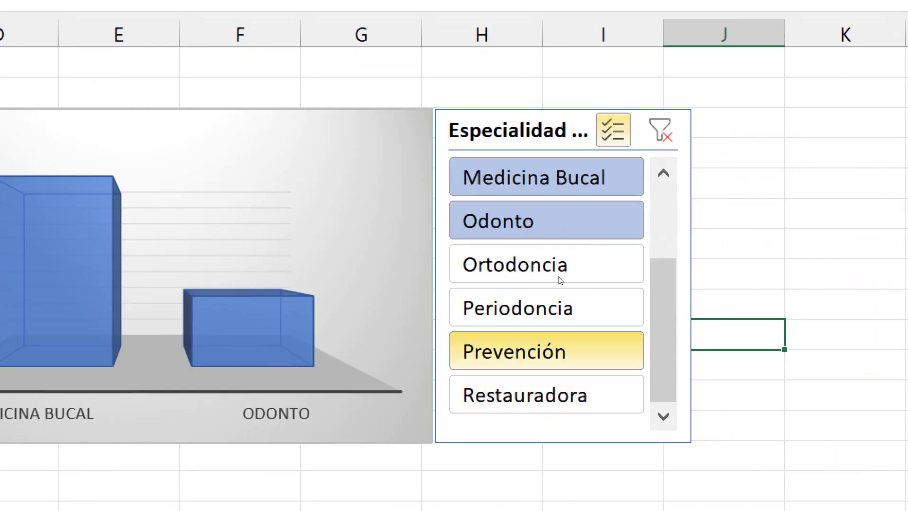
left_click(562, 246)
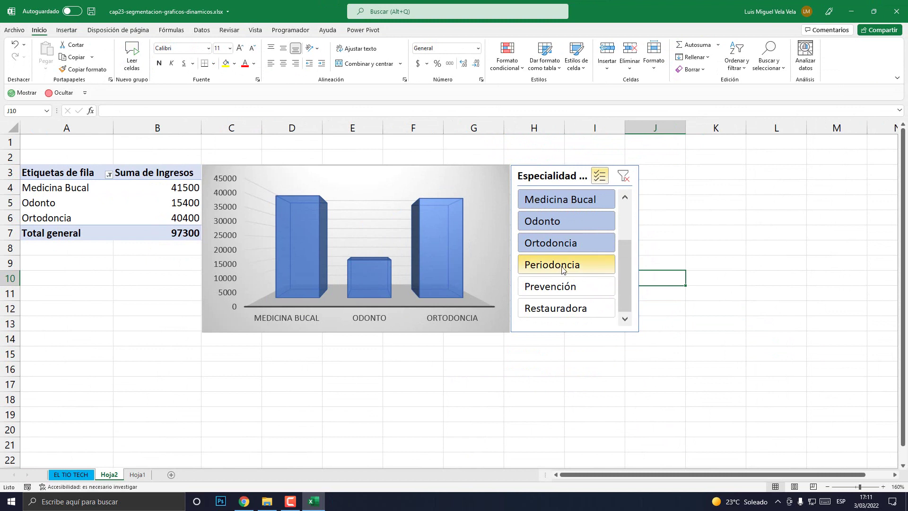
left_click(555, 269)
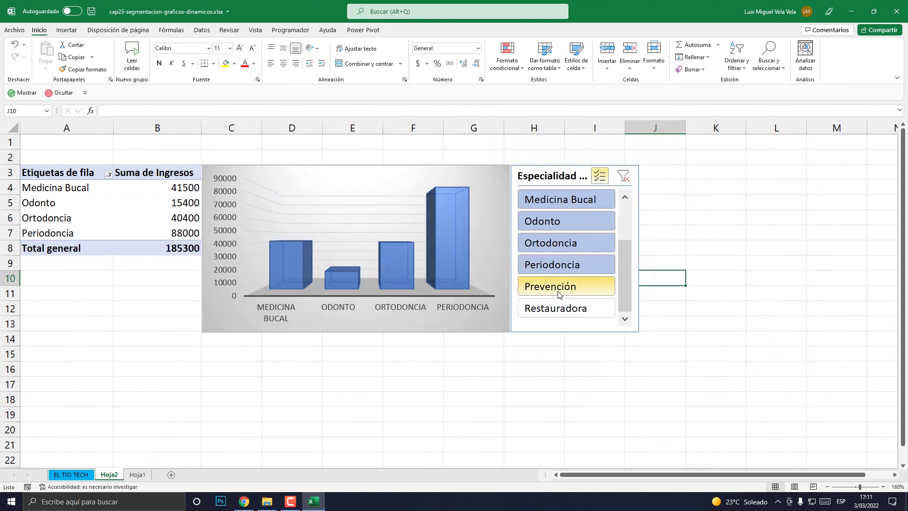
left_click(561, 293)
left_click(566, 308)
- Toggle Endodoncia and Cirugía on and back off, leaving five specialties totalling 343200
scroll(620, 279, "up", 3)
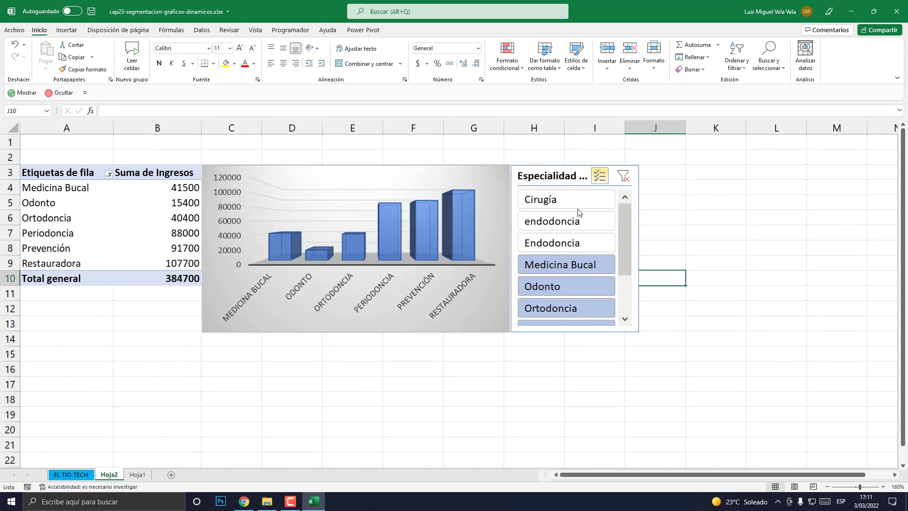
left_click(549, 243)
left_click(554, 220)
left_click(553, 199)
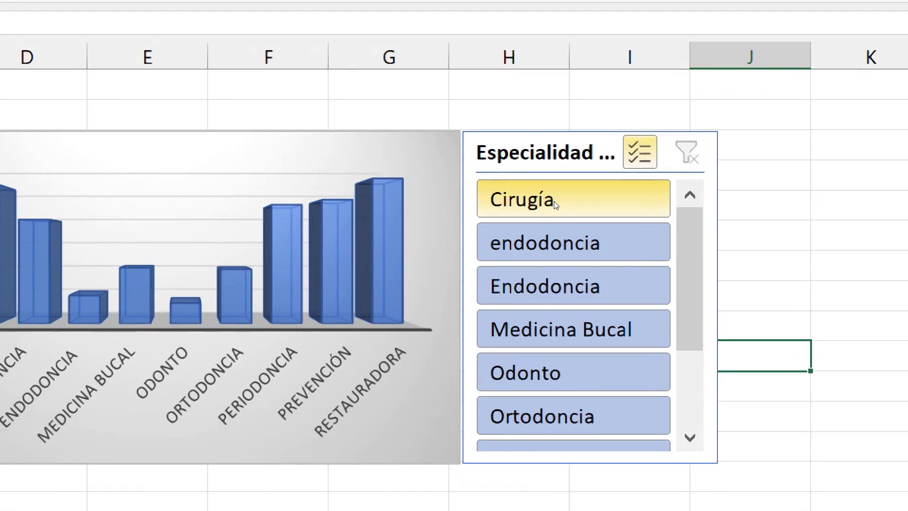
left_click(554, 200)
left_click(554, 242)
left_click(563, 284)
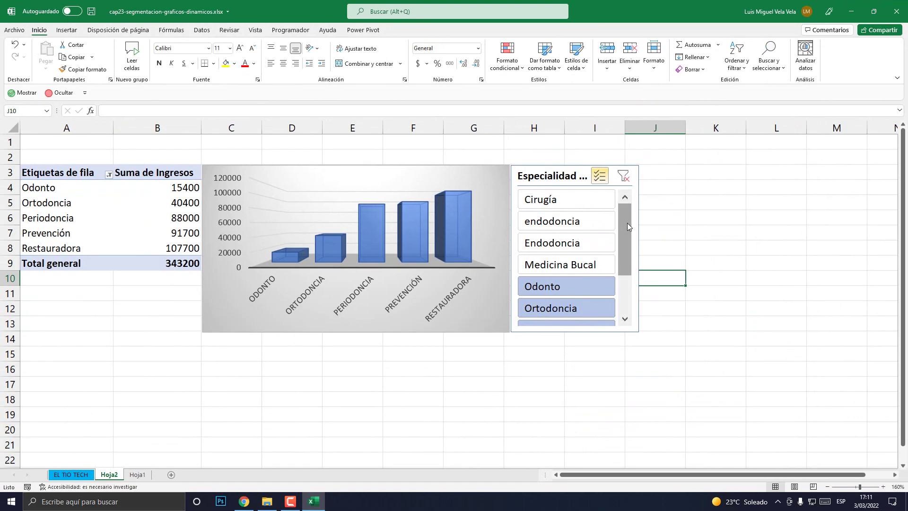
- Deselect Odonto, Ortodoncia, Periodoncia and Prevención so only Restauradora (107700) remains in the pivot and chart
mouse_move(627, 226)
left_mouse_down()
mouse_move(641, 226)
mouse_move(624, 202)
left_mouse_up()
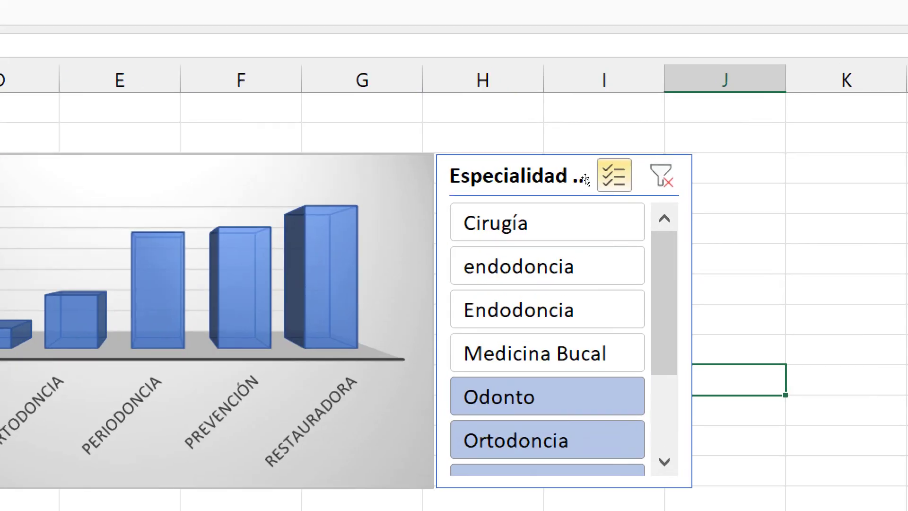
scroll(623, 236, "down", 3)
scroll(624, 266, "up", 3)
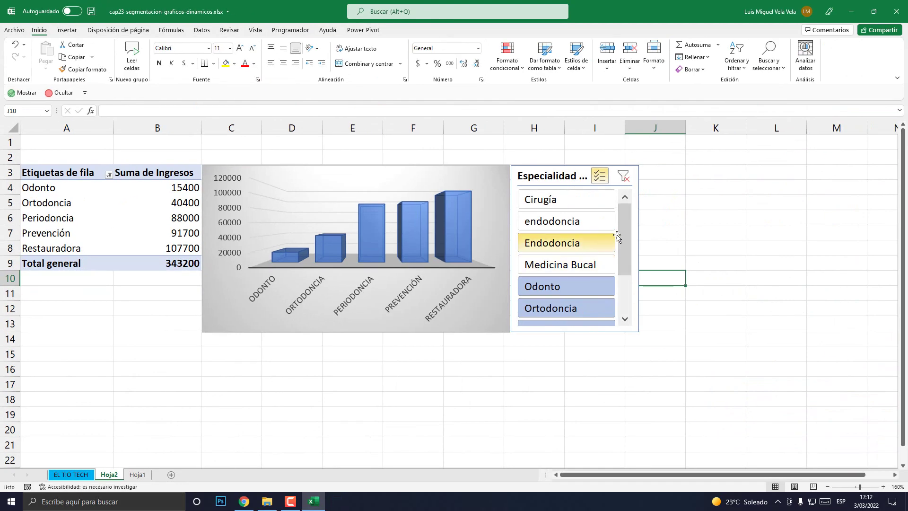
scroll(618, 236, "down", 3)
left_click(558, 221)
left_click(558, 246)
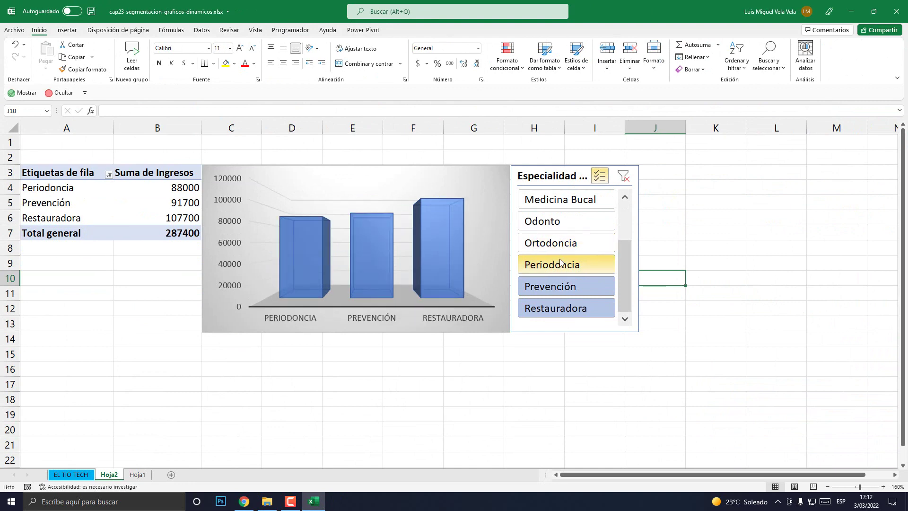
left_click(559, 263)
left_click(565, 287)
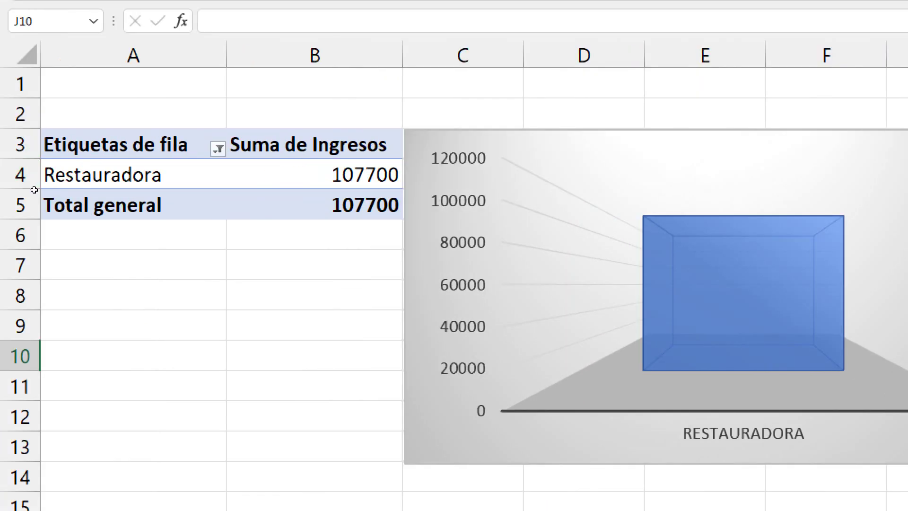
left_click_drag(55, 187, 300, 188)
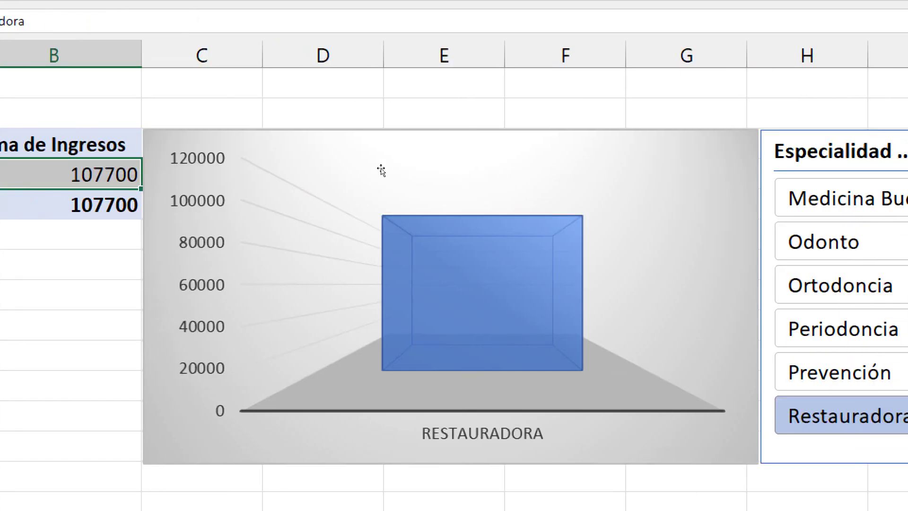
left_click(408, 161)
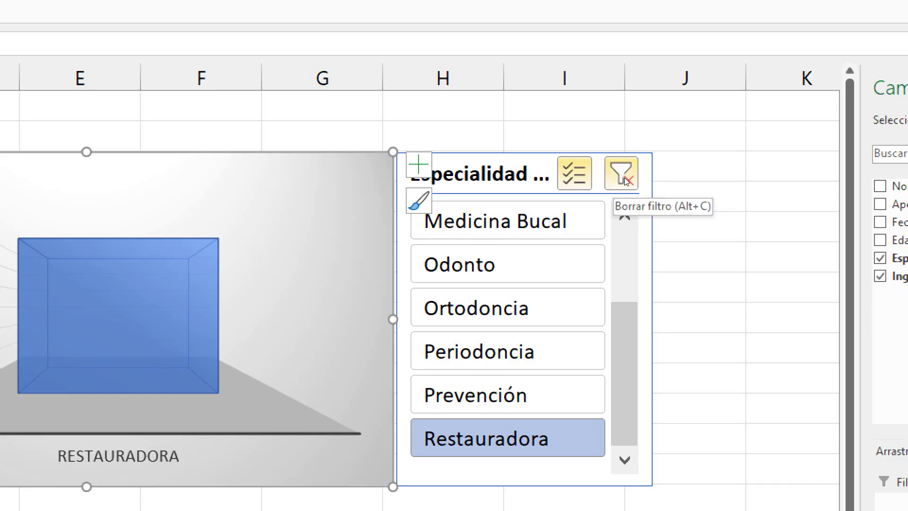
- Clear the Especialidad slicer filter, close the PivotChart Fields pane and show PivotChart Analyze
left_click(624, 177)
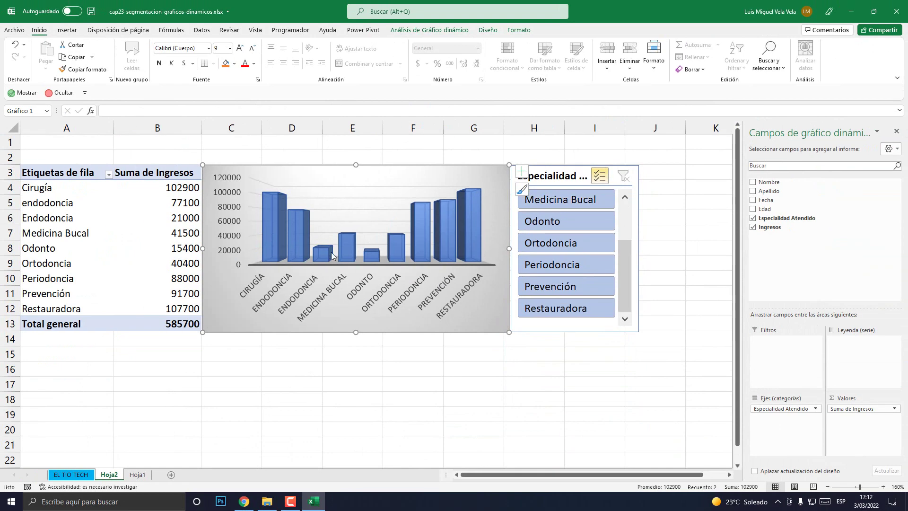
left_click(896, 131)
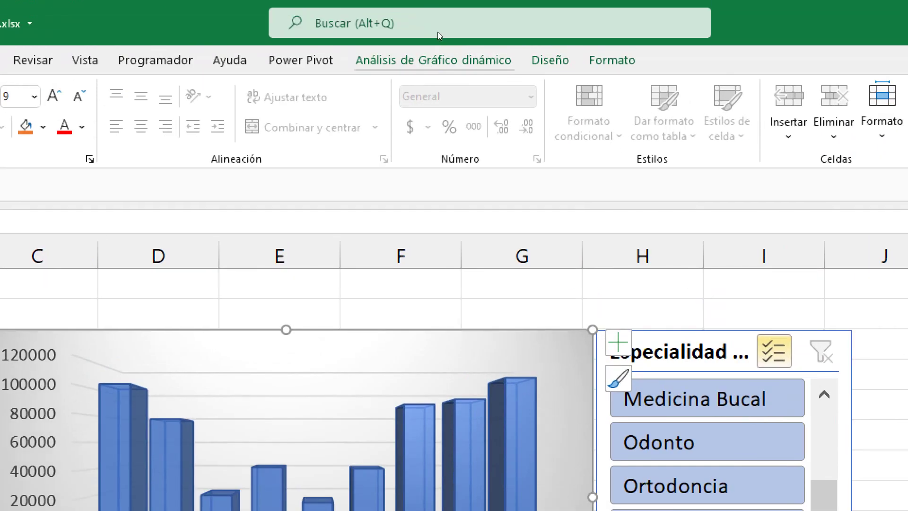
left_click(428, 31)
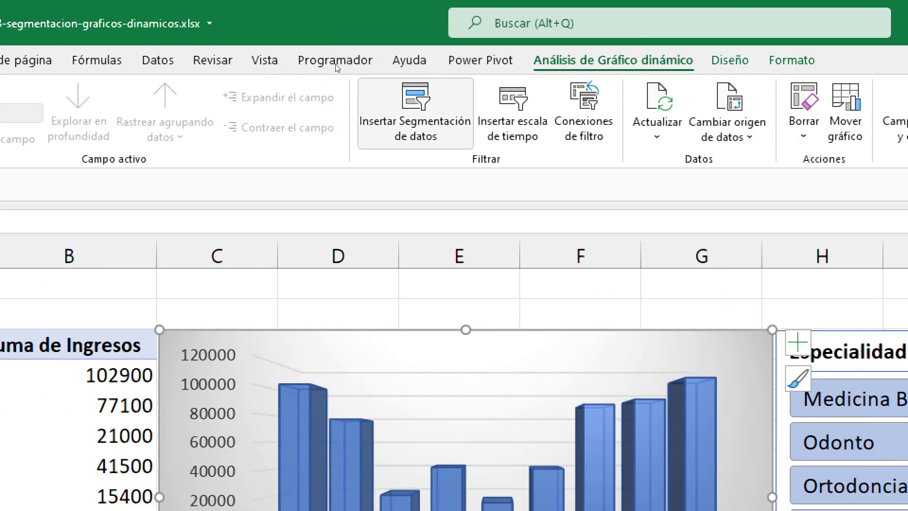
- Insert a slicer for the Edad field on the pivot chart
left_click(415, 114)
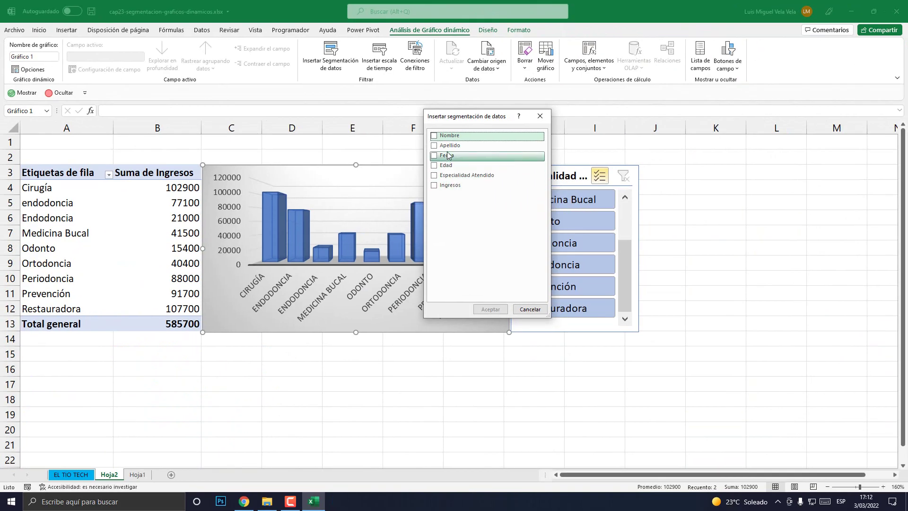
left_click(434, 166)
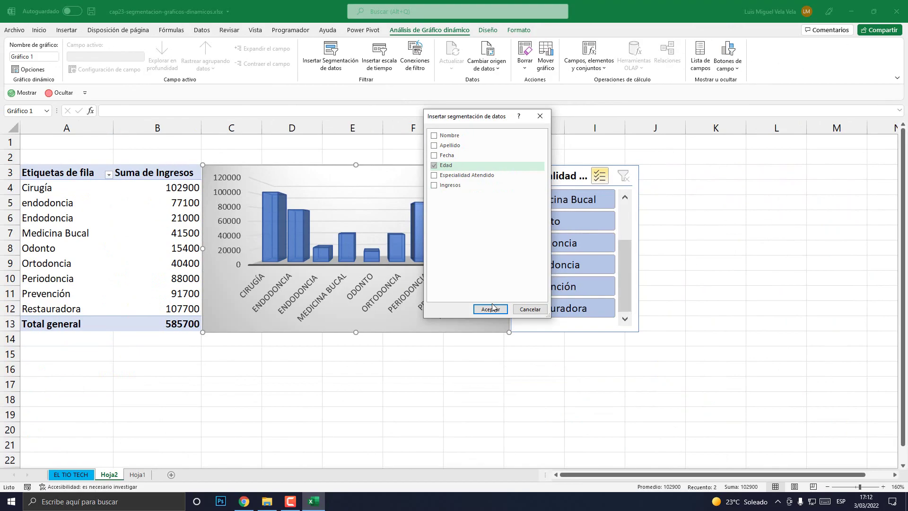
left_click(489, 310)
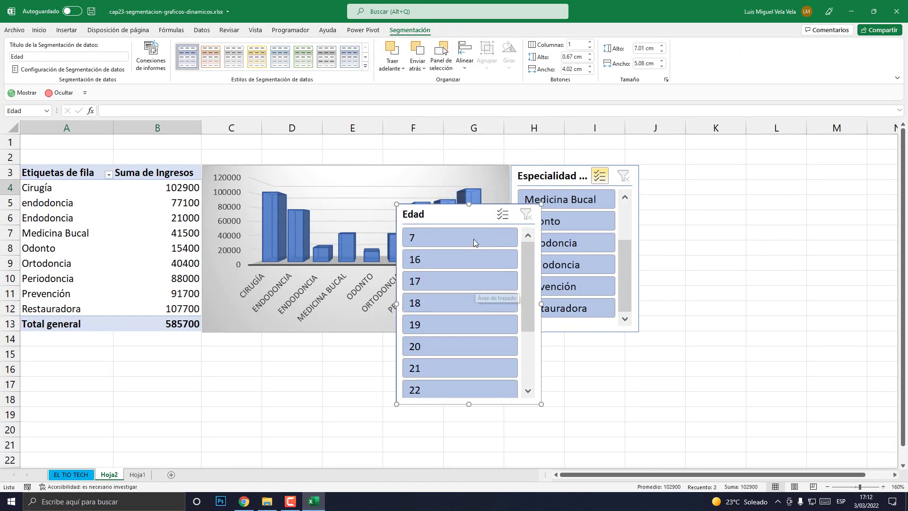
- Move the Edad slicer right of the specialty slicer and shrink it to about 5.75 × 4.45 cm
mouse_move(471, 206)
left_mouse_down()
mouse_move(665, 240)
mouse_move(719, 169)
left_mouse_up()
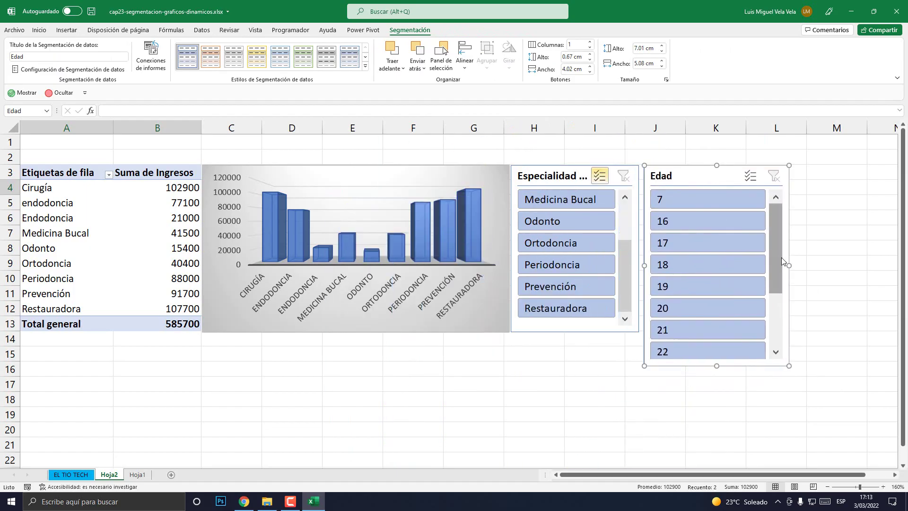
left_click_drag(788, 265, 771, 265)
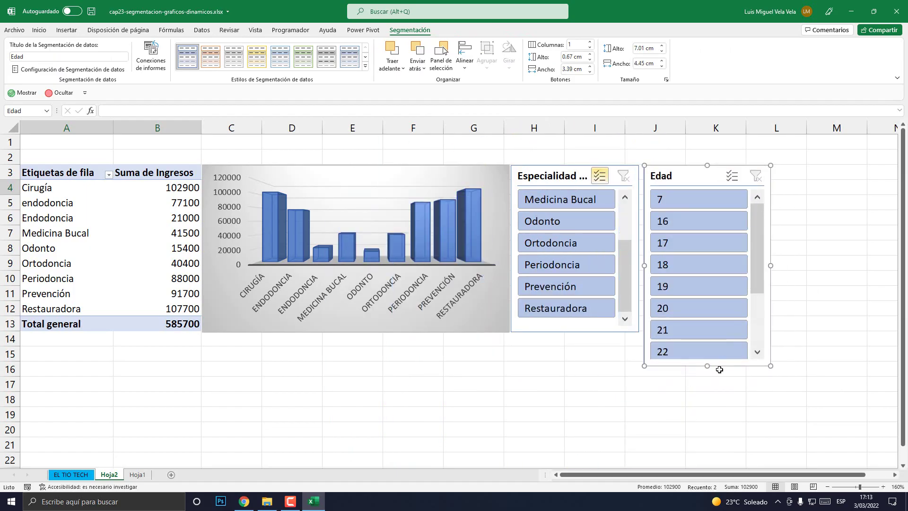
left_click_drag(707, 365, 705, 330)
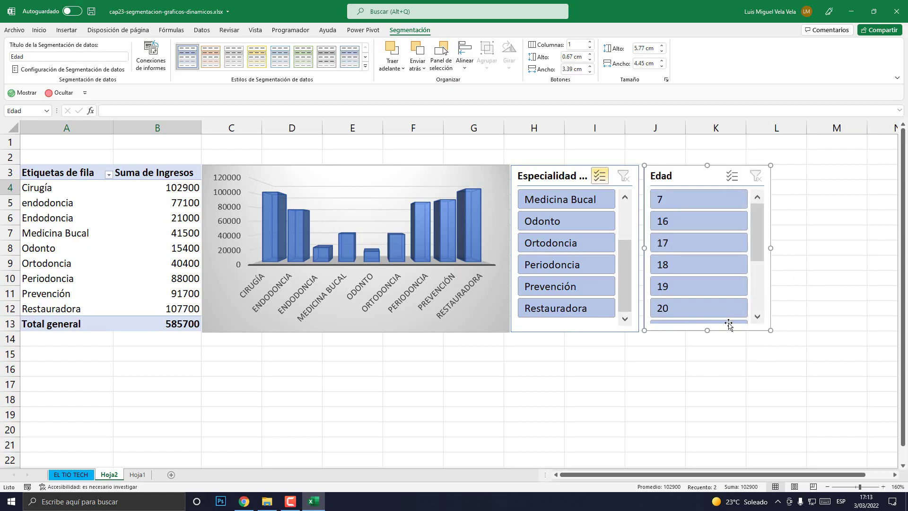
mouse_move(757, 239)
left_mouse_down()
mouse_move(757, 290)
mouse_move(754, 198)
left_mouse_up()
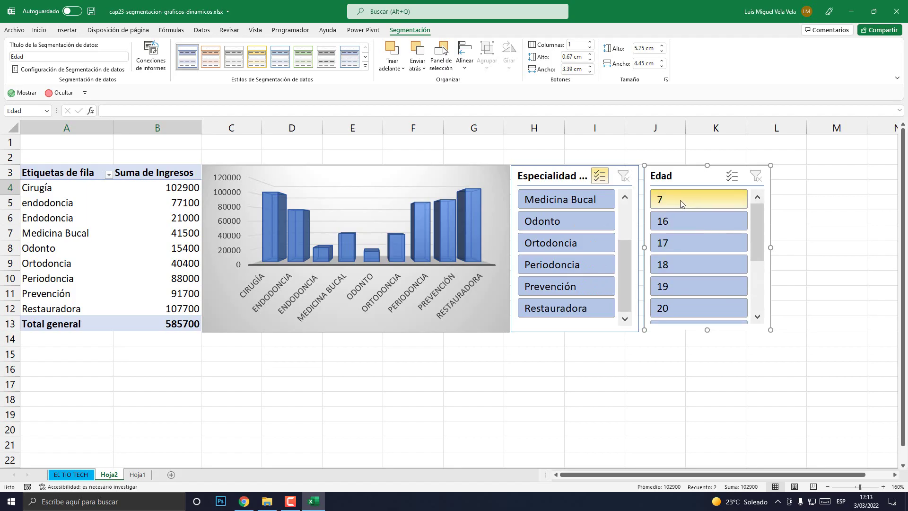
left_click(668, 307)
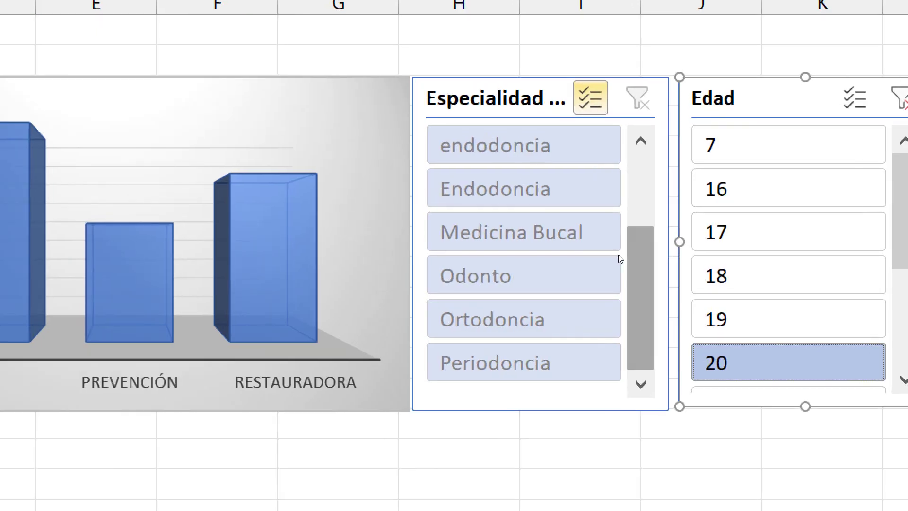
scroll(611, 251, "up", 3)
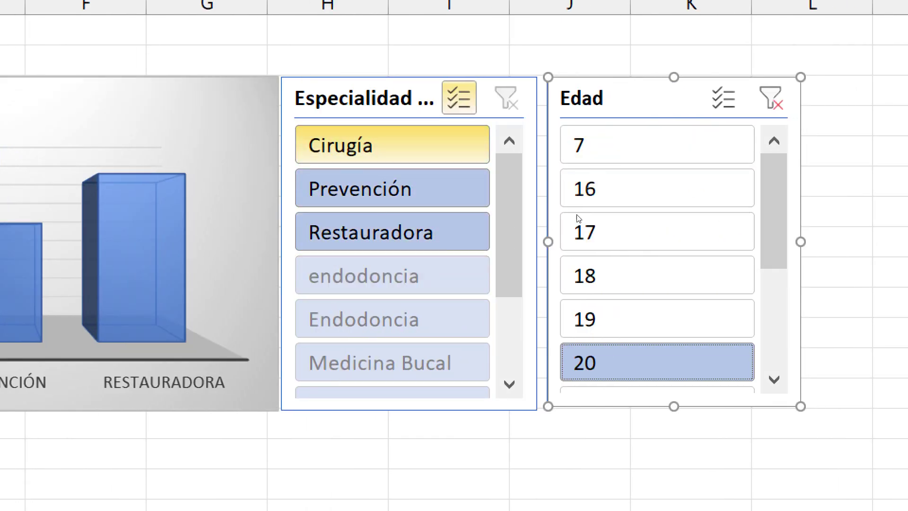
scroll(623, 229, "down", 3)
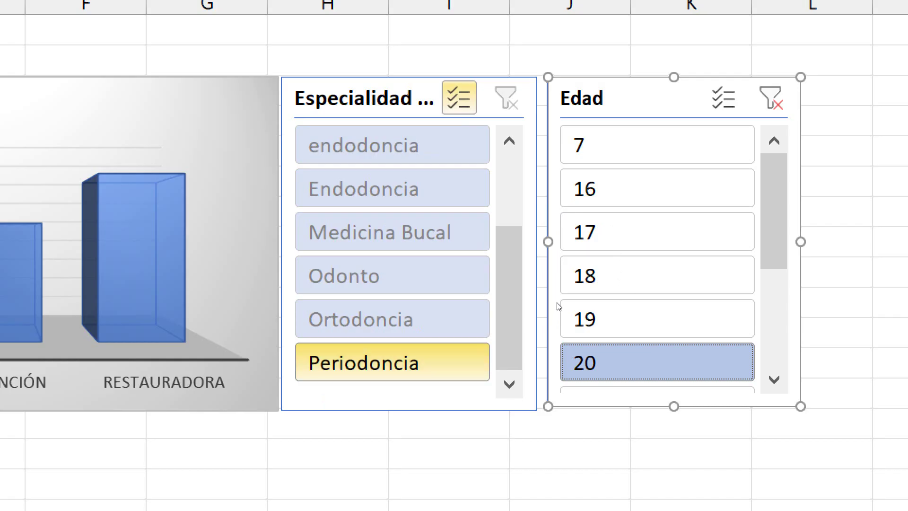
key("Up")
key("Up")
key("Up")
key("Up")
key("Up")
key("Up")
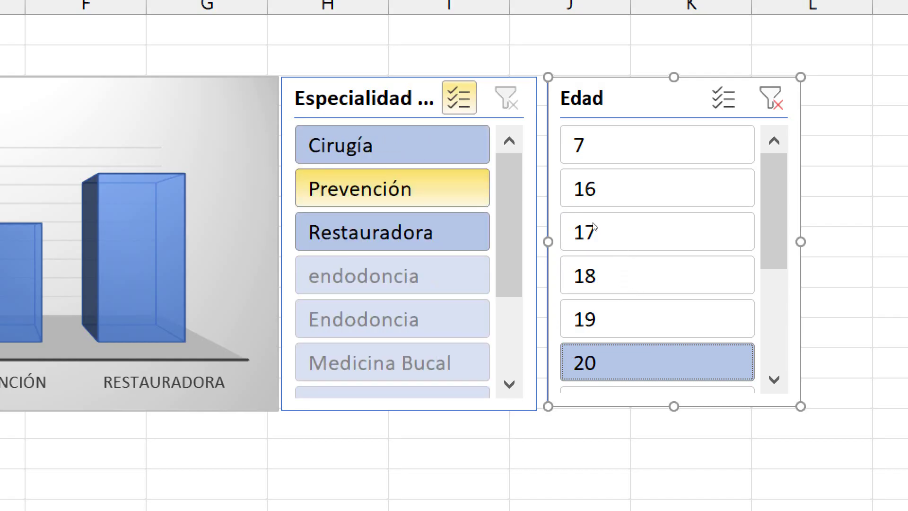
key("Down")
key("Down")
key("Down")
key("Down")
key("Up")
key("Up")
key("Down")
key("Down")
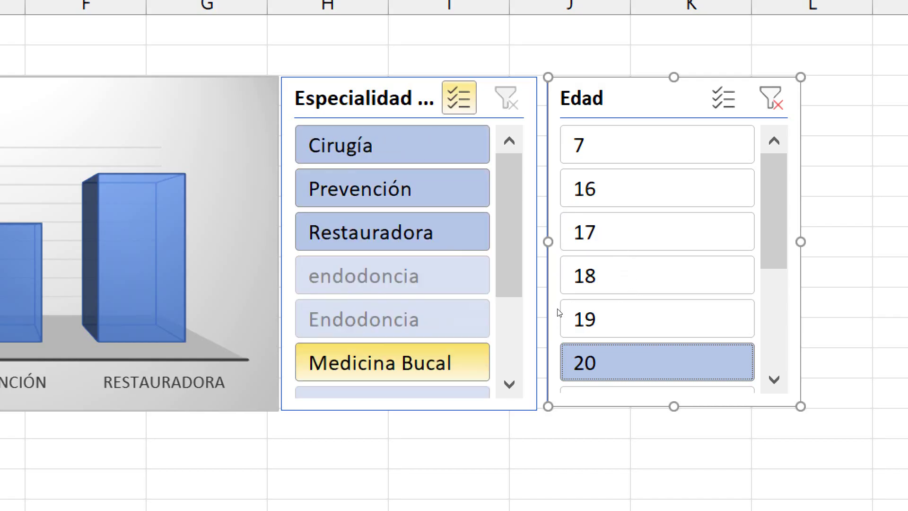
key("Up")
key("Up")
key("Down")
key("Down")
key("Up")
key("Up")
key("Down")
key("Up")
key("Up")
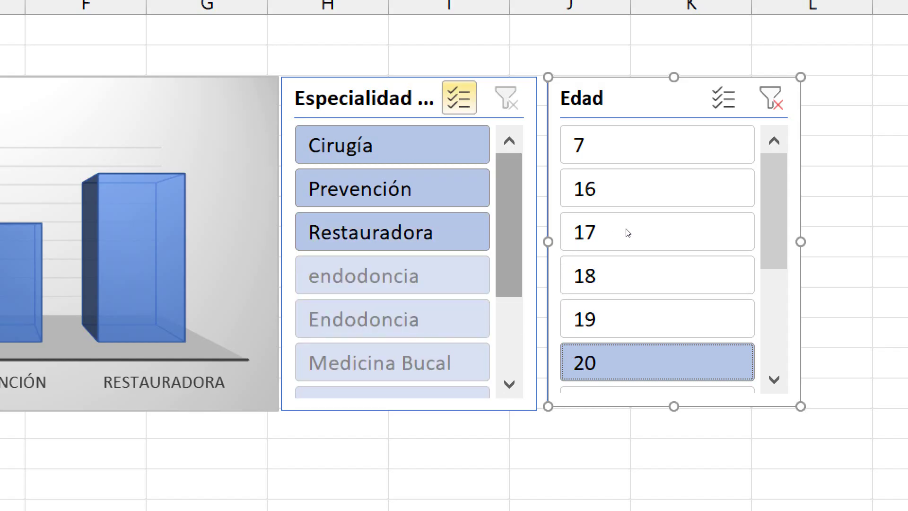
key("Down")
key("Down")
key("Down")
key("Down")
key("Down")
key("Up")
key("Tab")
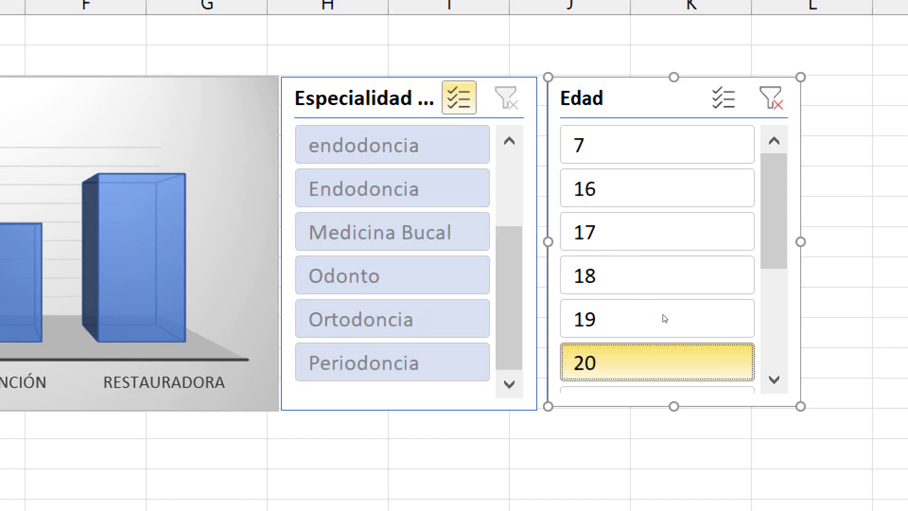
key("shift+Tab")
key("Tab")
key("shift+Tab")
key("Up")
key("Down")
key("Tab")
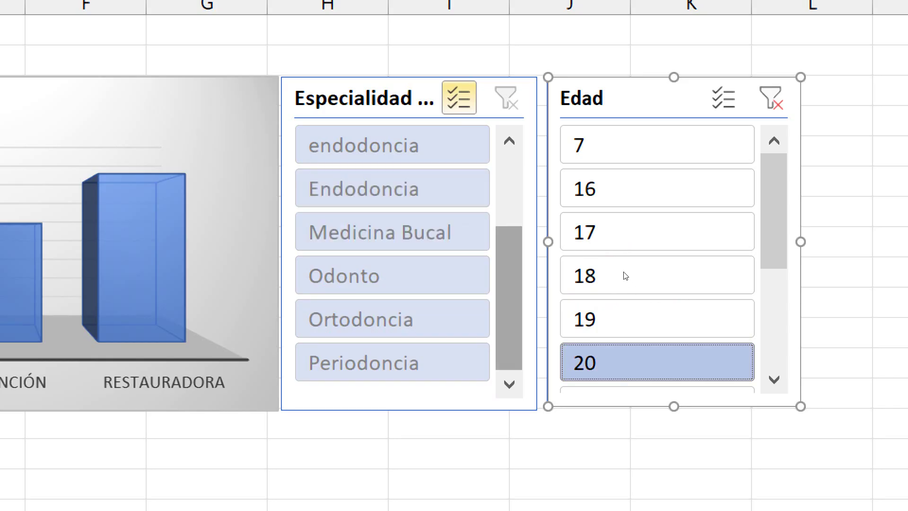
scroll(567, 255, "up", 3)
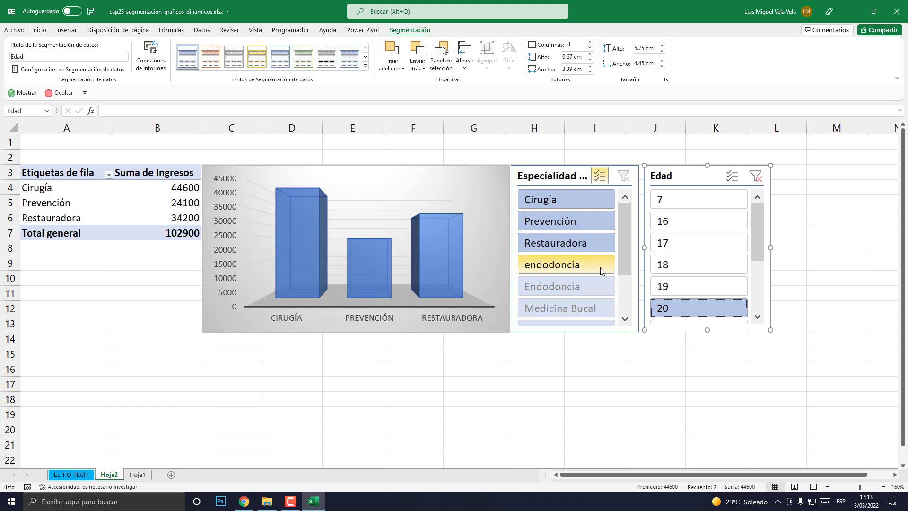
left_click(559, 176)
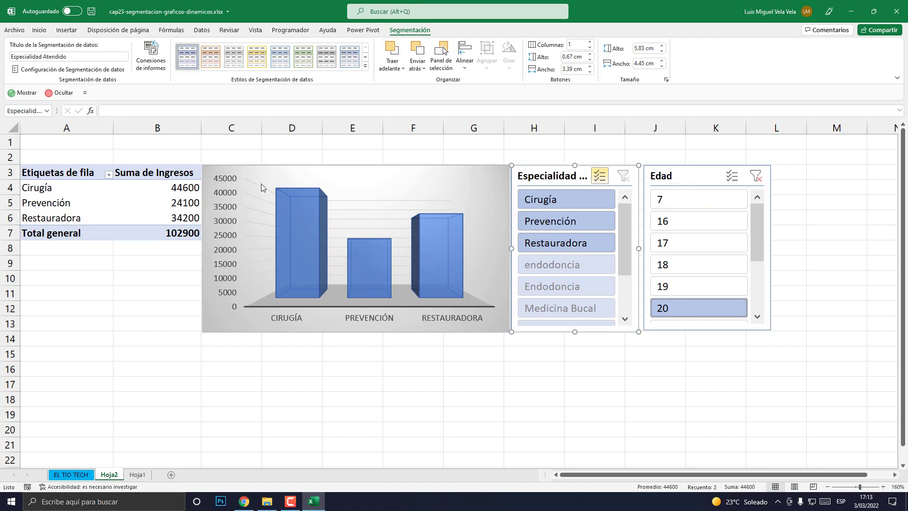
left_click(134, 191)
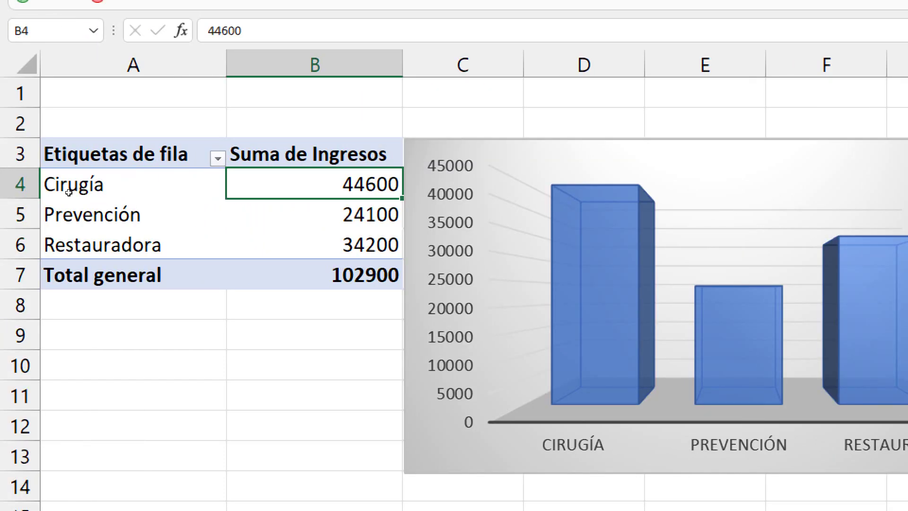
left_click(69, 192)
left_click(75, 205)
- Add Edad to the pivot table's Columnas field and shift the chart to the right
right_click(74, 209)
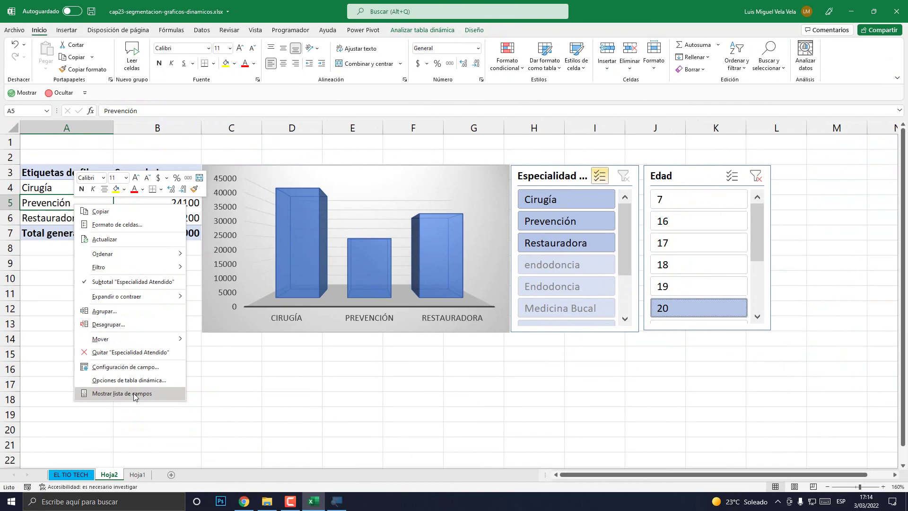
left_click(213, 465)
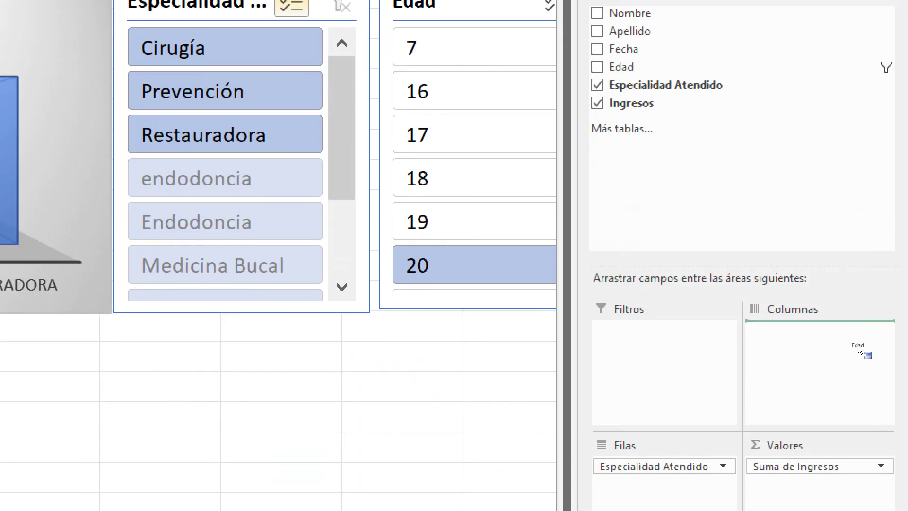
left_click_drag(766, 212, 858, 457)
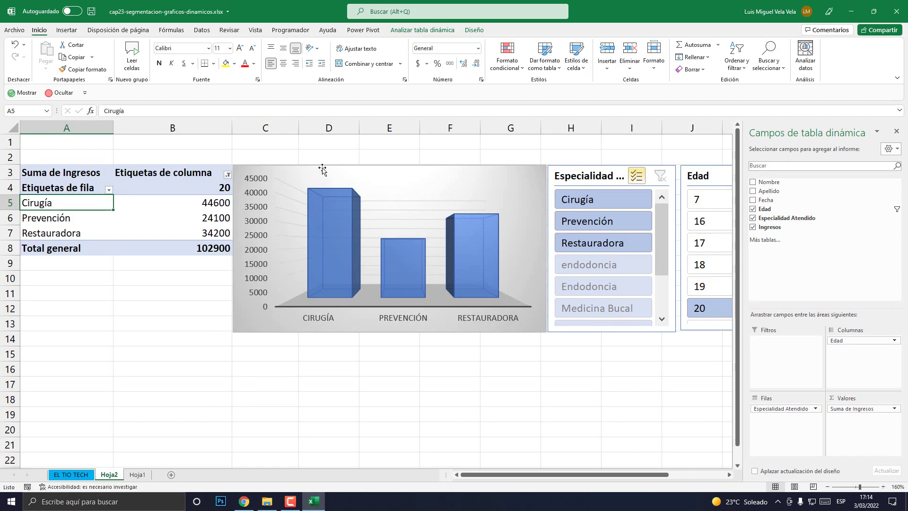
mouse_move(323, 169)
left_mouse_down()
mouse_move(401, 147)
mouse_move(395, 156)
left_mouse_up()
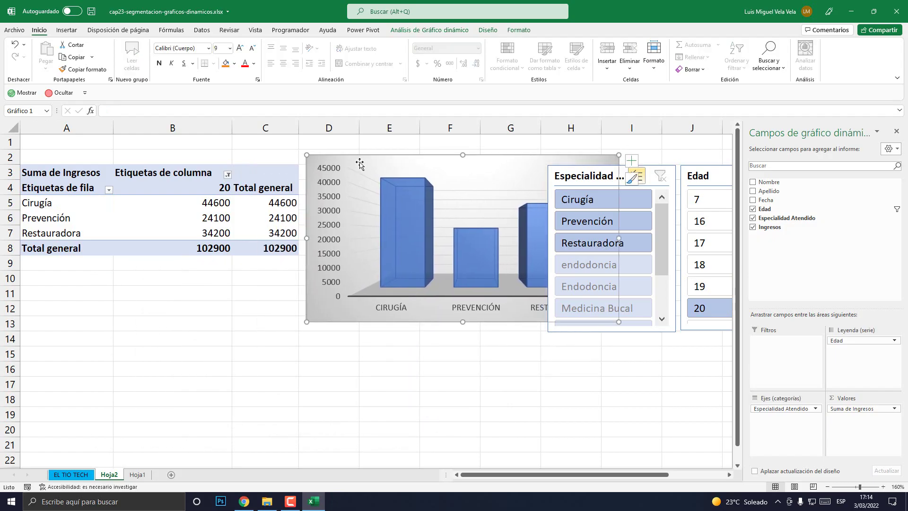
- Close the PivotTable Fields pane and place the Especialidad slicer to the right of the chart
left_click(152, 188)
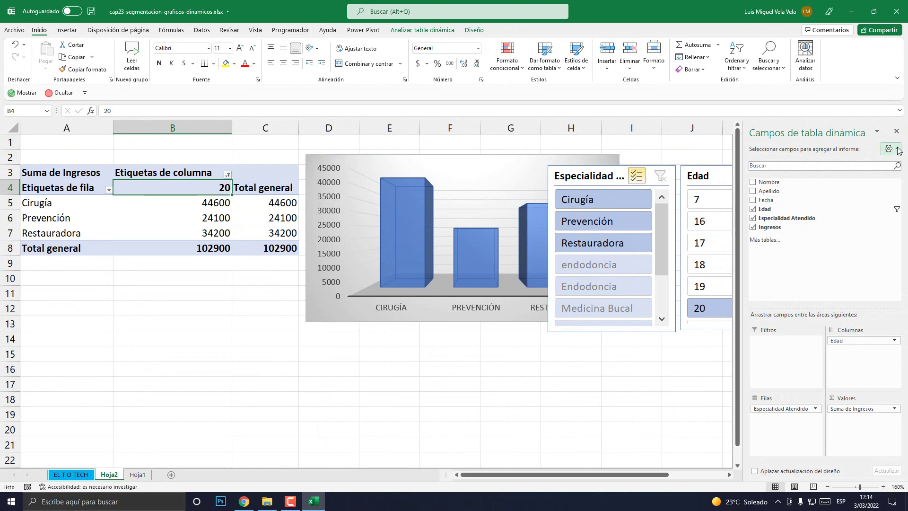
left_click(896, 131)
mouse_move(592, 177)
left_mouse_down()
mouse_move(650, 184)
mouse_move(356, 290)
left_mouse_up()
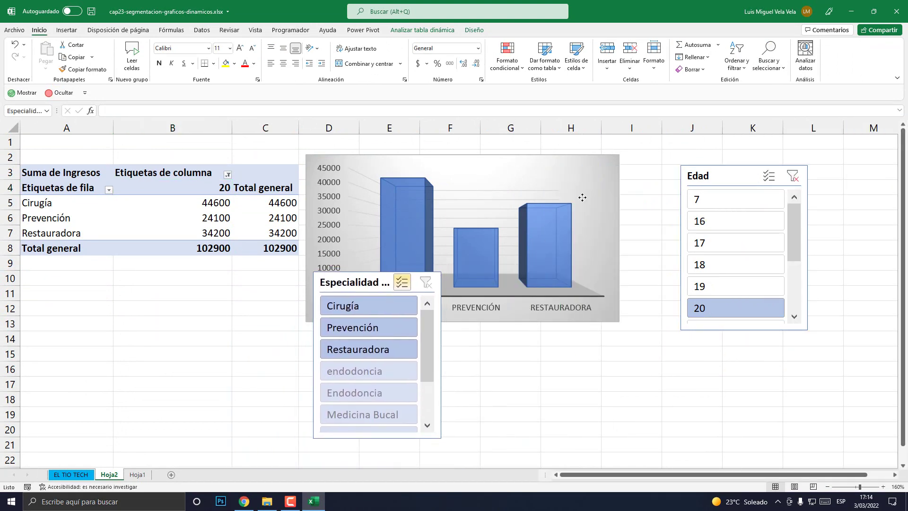
mouse_move(582, 197)
left_mouse_down()
mouse_move(699, 170)
mouse_move(798, 178)
mouse_move(837, 168)
left_mouse_up()
- Enable multi-select in the Edad slicer and select every age from 7 to 28, totalling 585700
left_click(777, 279)
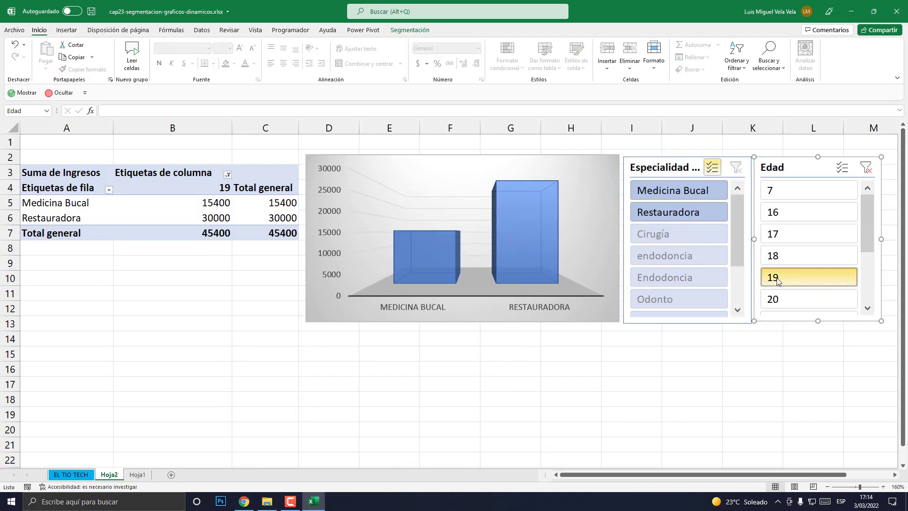
left_click(845, 166)
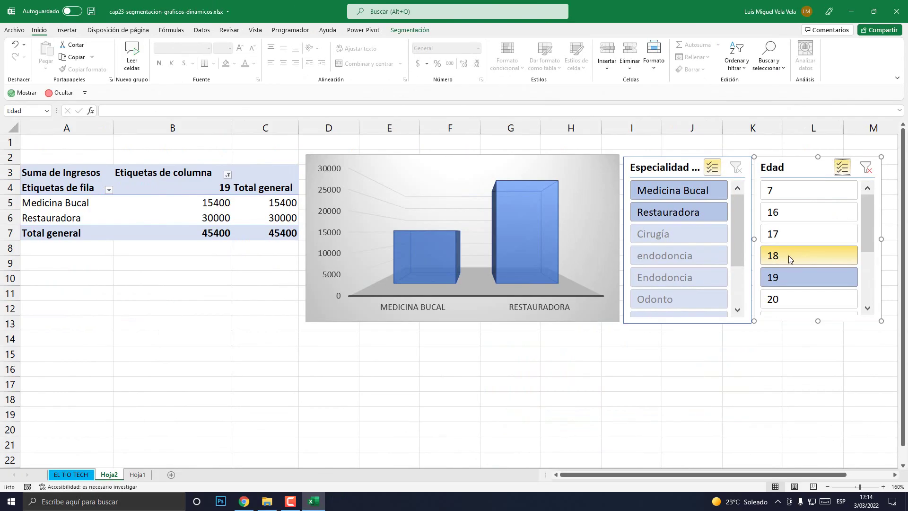
left_click(787, 255)
left_click(776, 239)
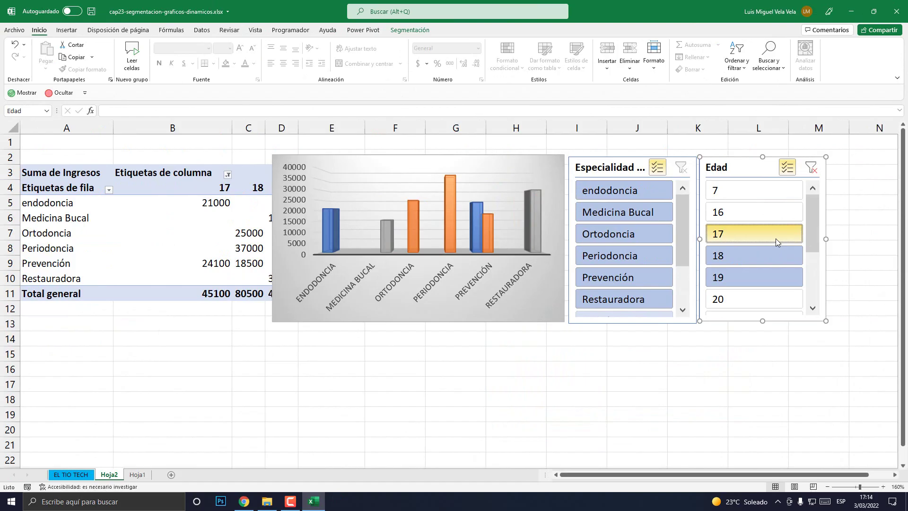
left_click(741, 214)
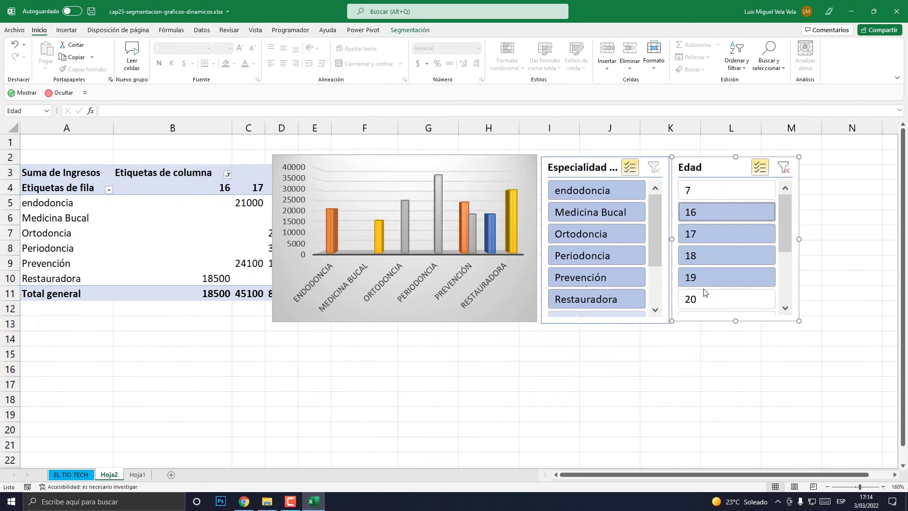
left_click(705, 298)
left_click(690, 192)
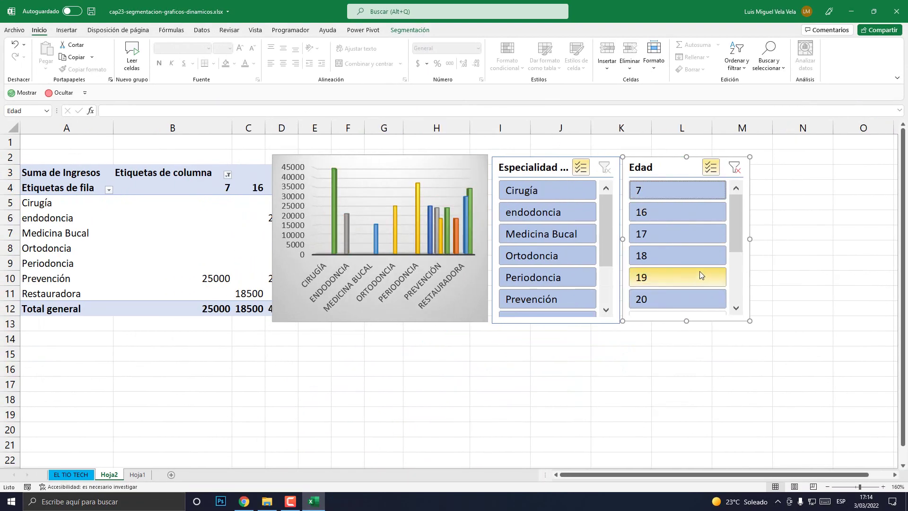
scroll(697, 272, "down", 5)
left_click(663, 297)
left_click(643, 276)
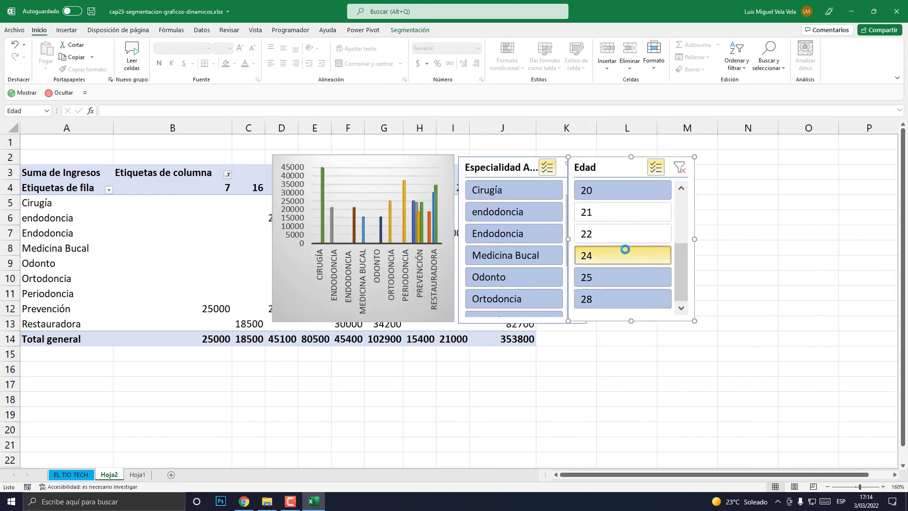
left_click(623, 253)
left_click(589, 234)
left_click(579, 214)
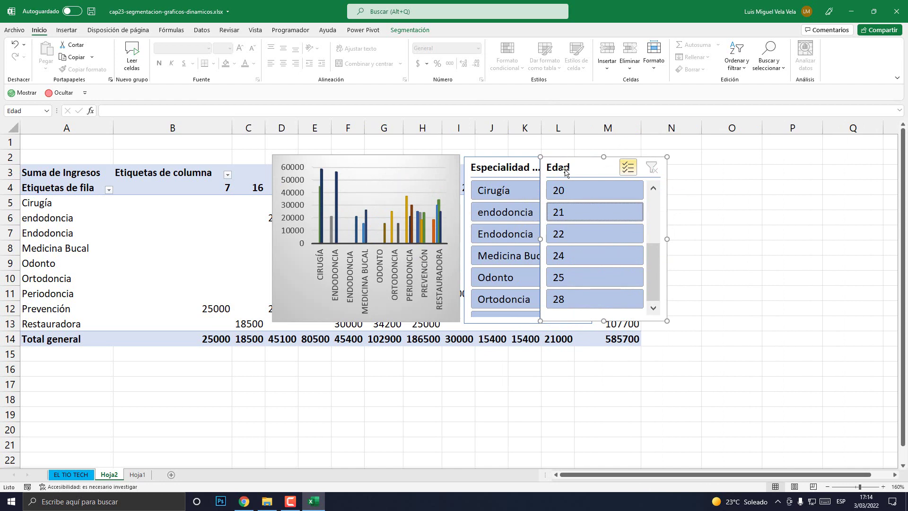
- Zoom to 140% and line up the Edad and Especialidad slicers beside the Total general column
left_click_drag(560, 168, 779, 175)
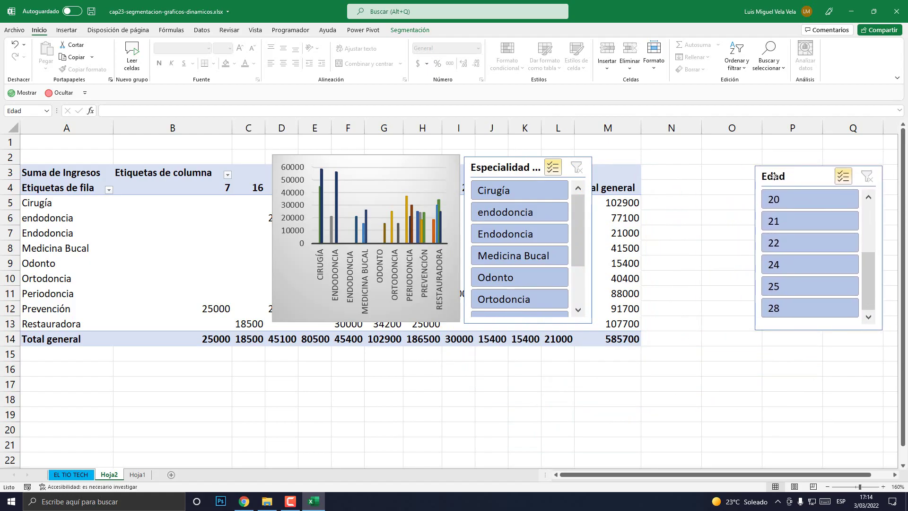
left_click(829, 487)
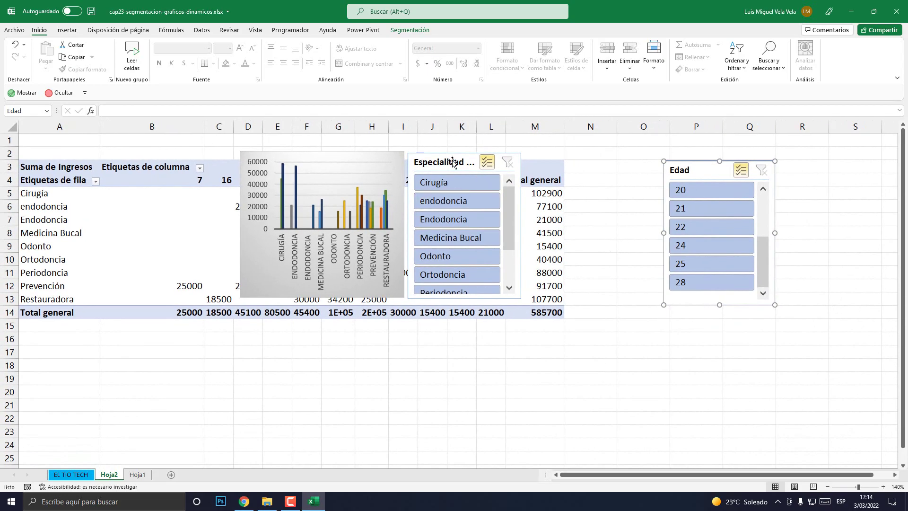
left_click_drag(449, 164, 616, 166)
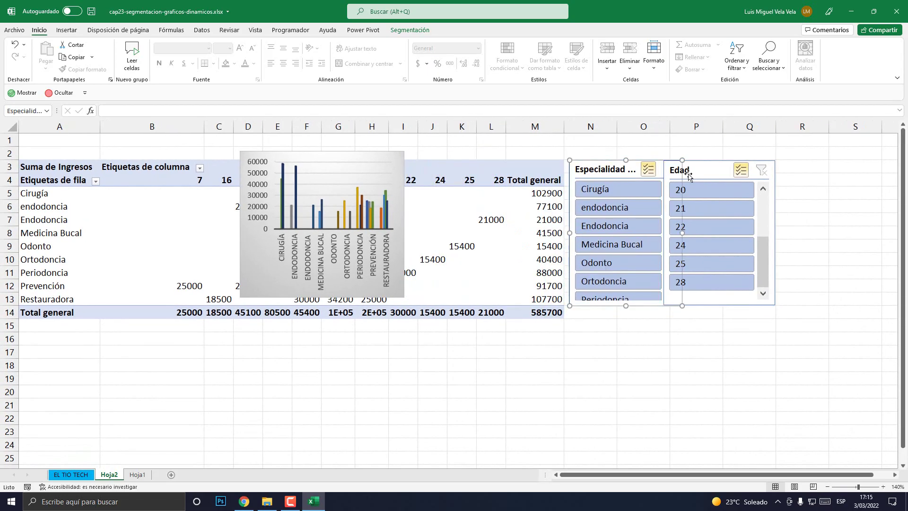
left_click_drag(694, 170, 721, 173)
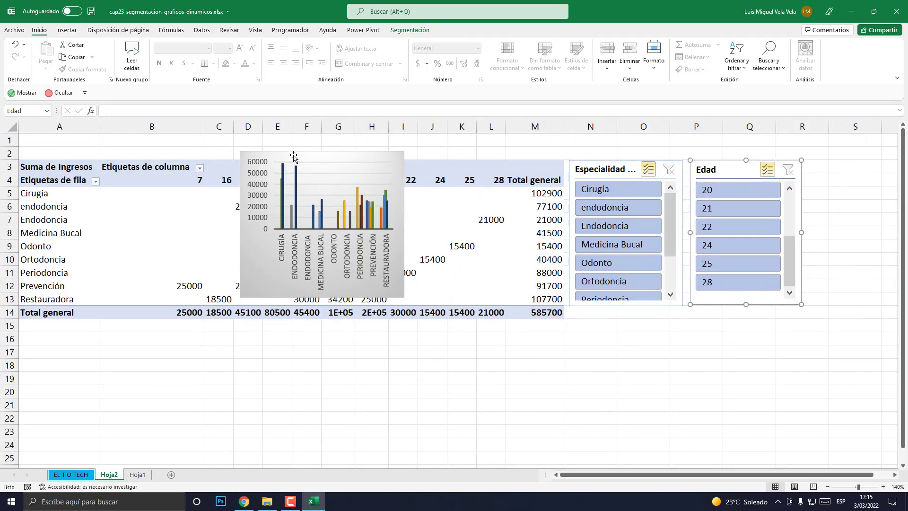
- Move the pivot chart below the pivot table and widen it
mouse_move(293, 157)
left_mouse_down()
mouse_move(256, 254)
mouse_move(202, 284)
left_mouse_up()
left_click_drag(314, 353, 449, 350)
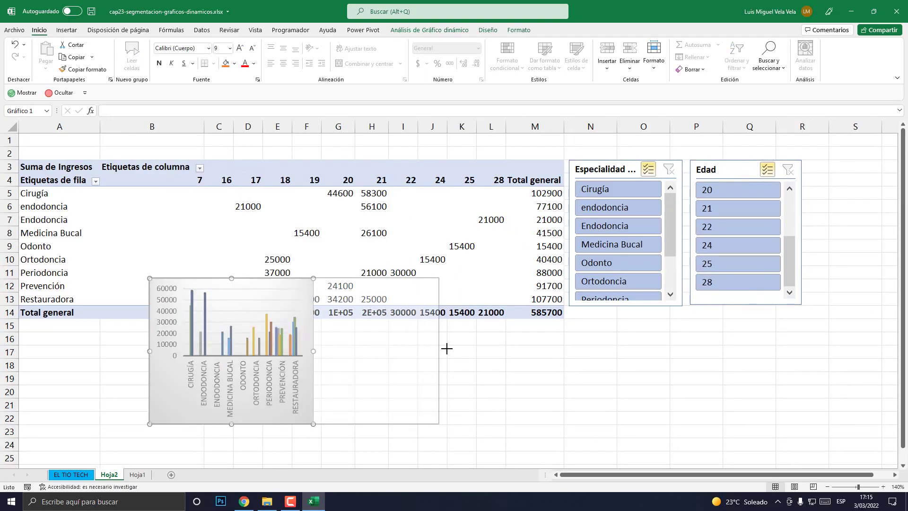
mouse_move(416, 294)
left_mouse_down()
mouse_move(637, 319)
mouse_move(404, 327)
left_mouse_up()
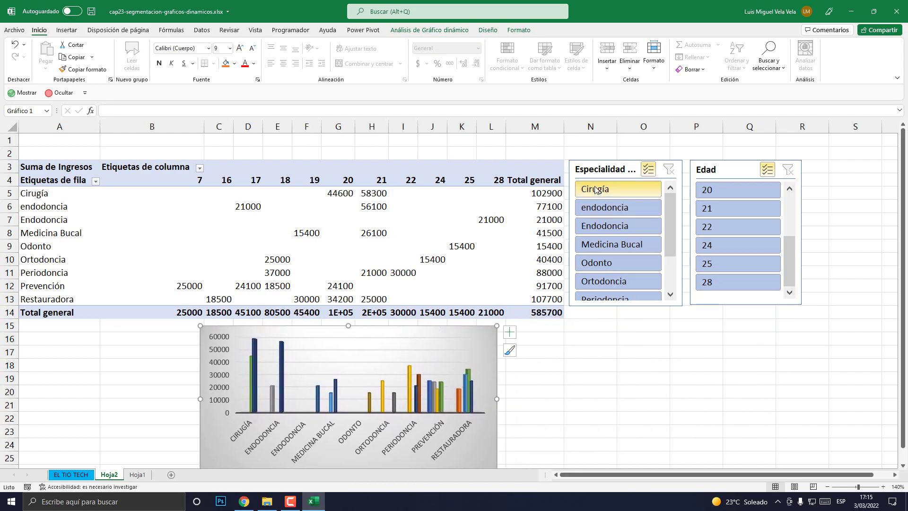
left_click(619, 176)
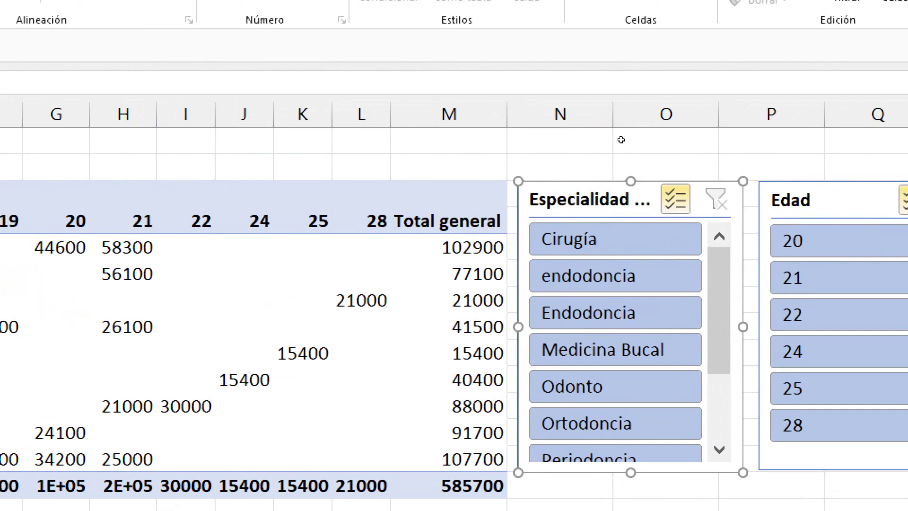
- Set the Especialidad slicer to 'No mover ni cambiar tamaño con celdas'
right_click(623, 165)
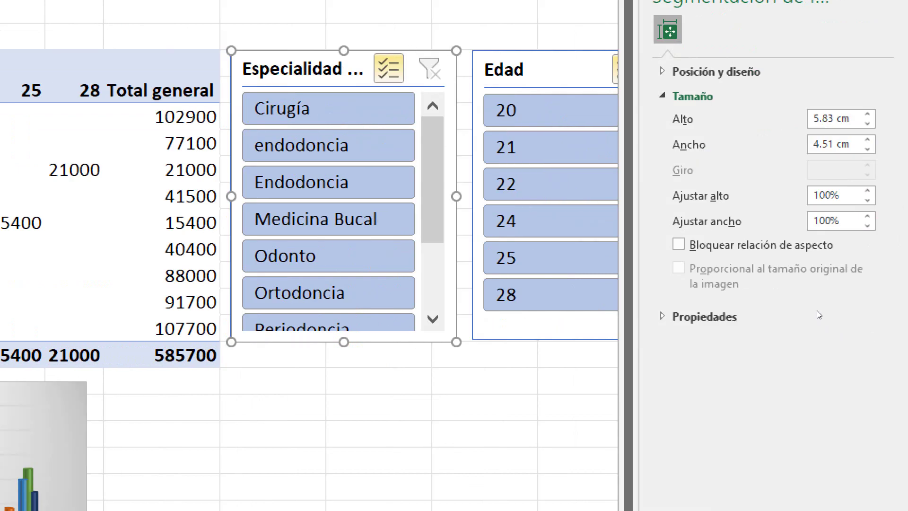
left_click(794, 316)
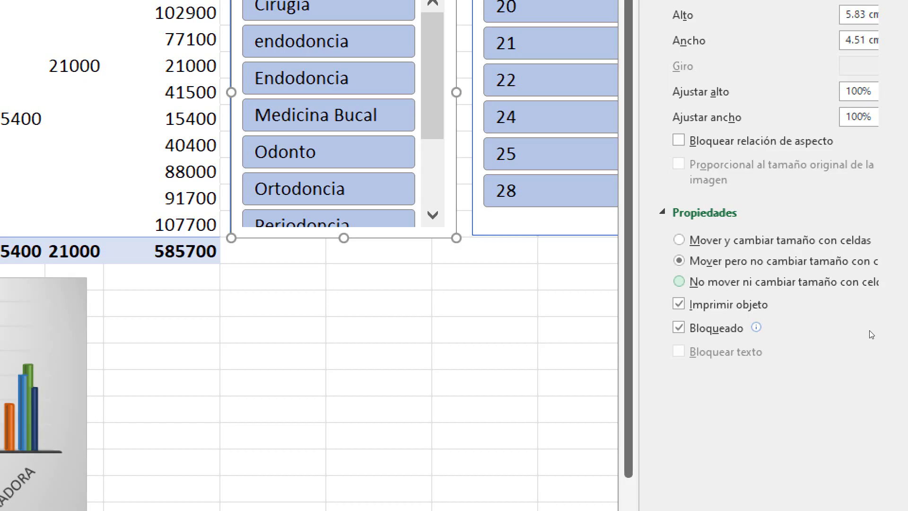
key("alt+n")
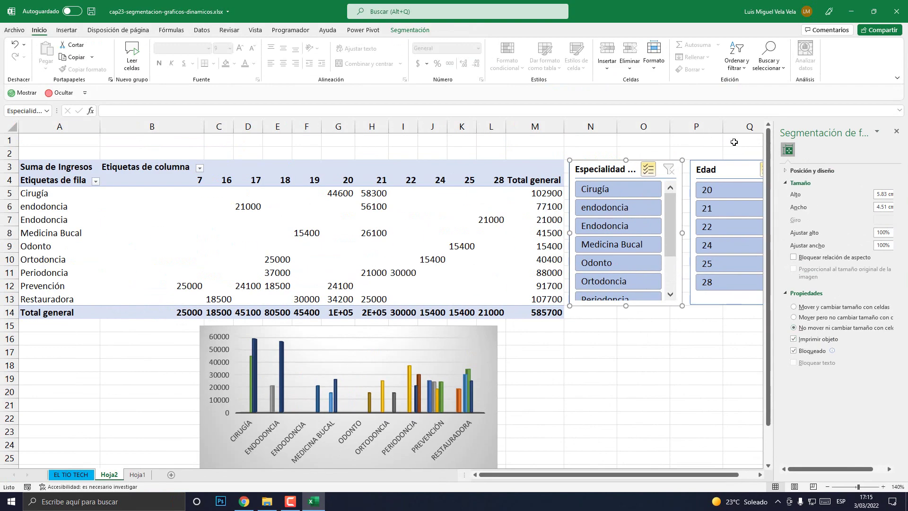
left_click(733, 142)
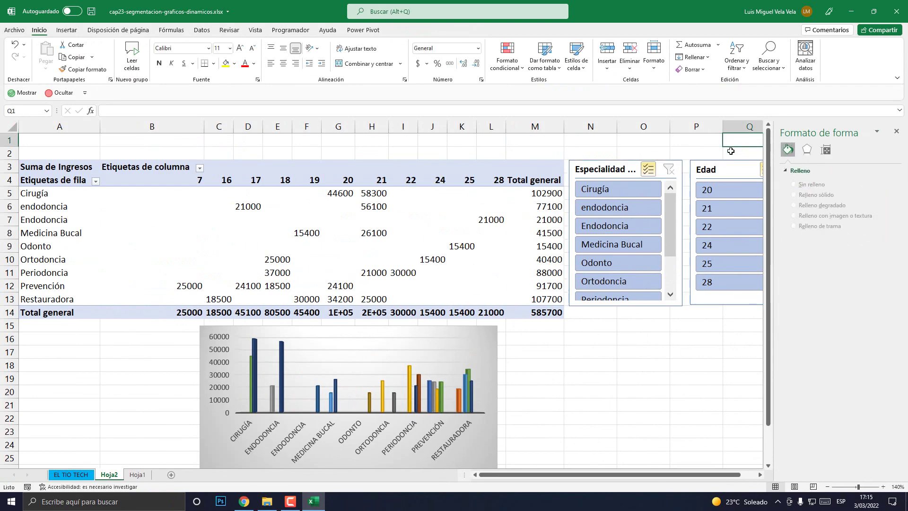
- Open Tamaño y propiedades for the Edad slicer and apply 'No mover ni cambiar tamaño con celdas'
left_click(727, 170)
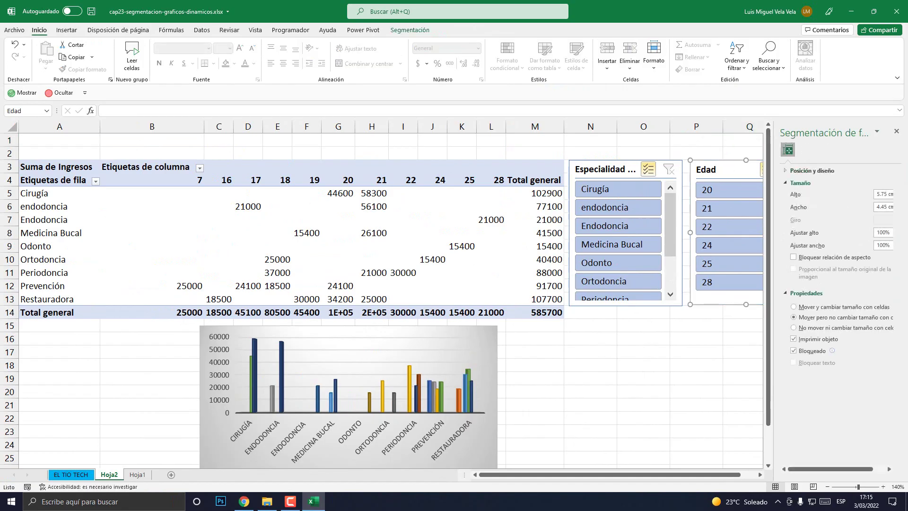
right_click(720, 174)
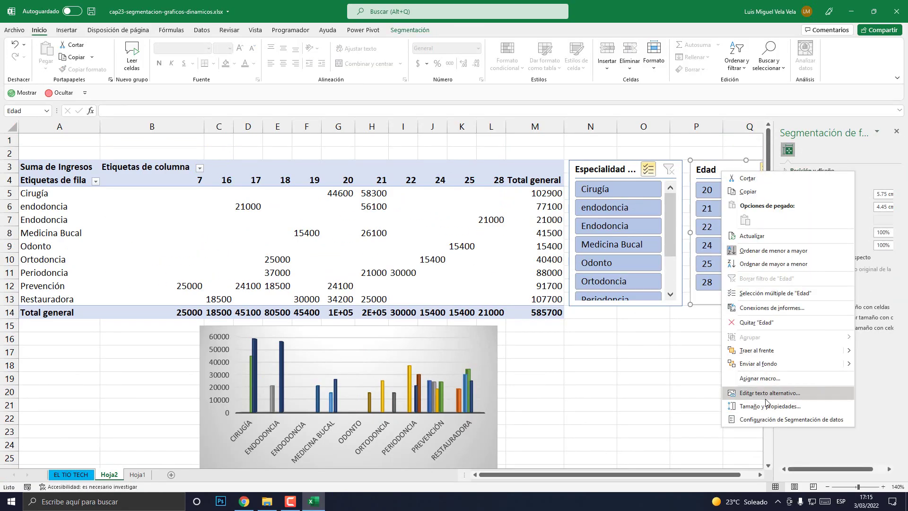
left_click(784, 410)
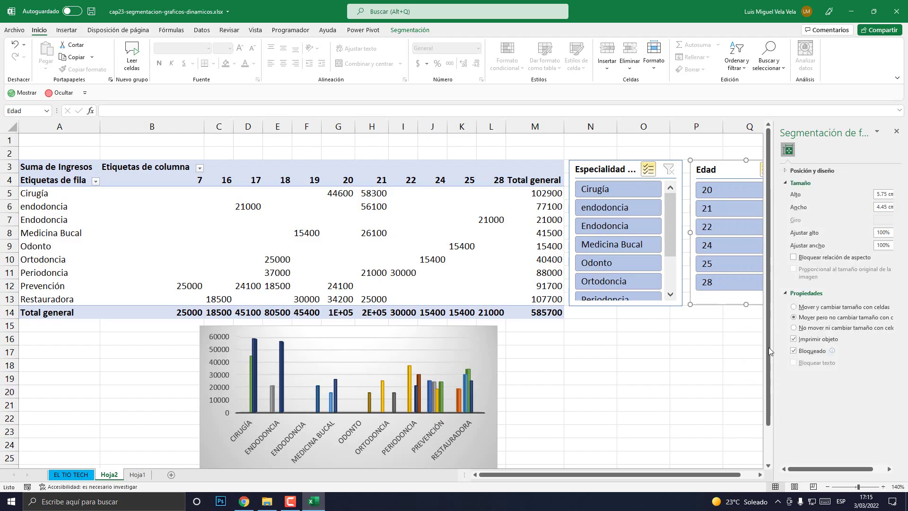
right_click(717, 166)
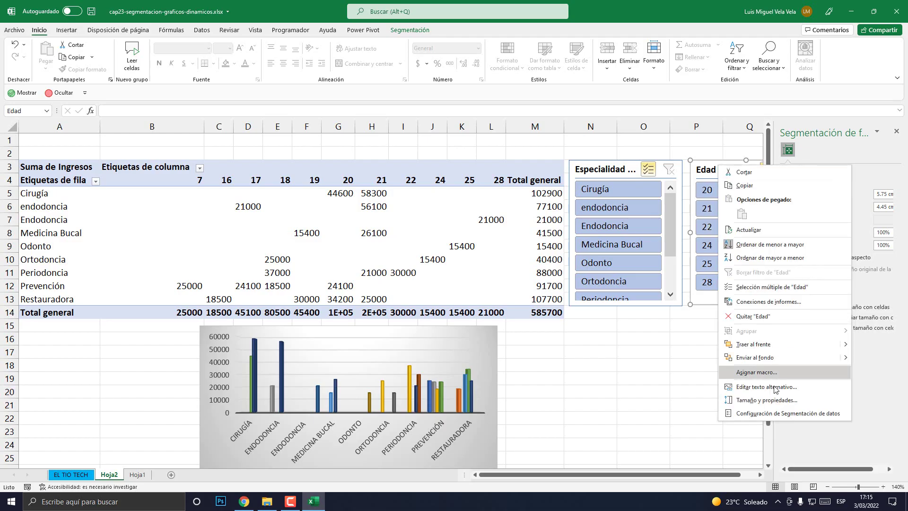
left_click(778, 401)
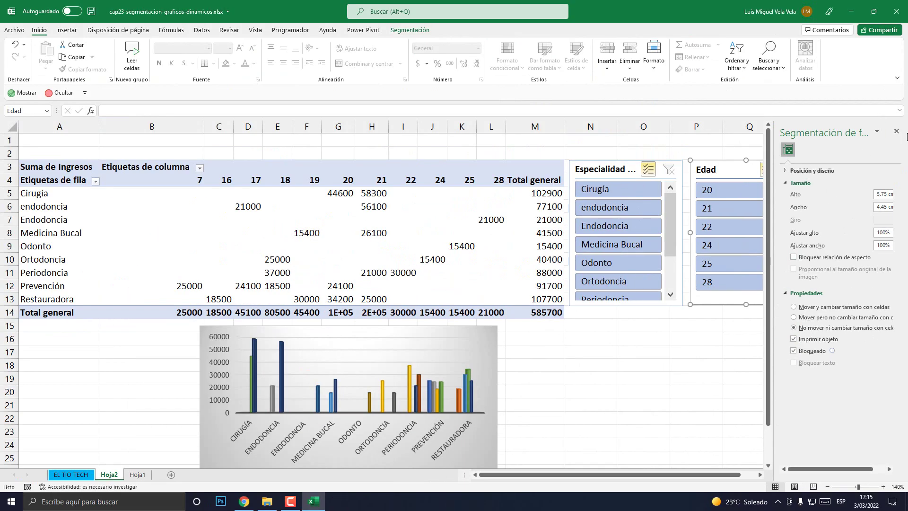
- Close the properties pane and exclude ages 20, 21, 24 and 25 in the Edad slicer
left_click(895, 128)
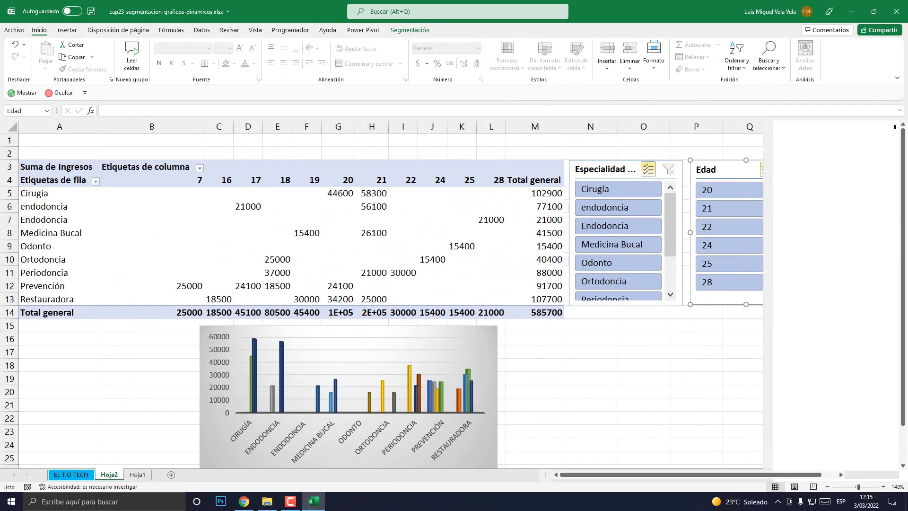
left_click(643, 391)
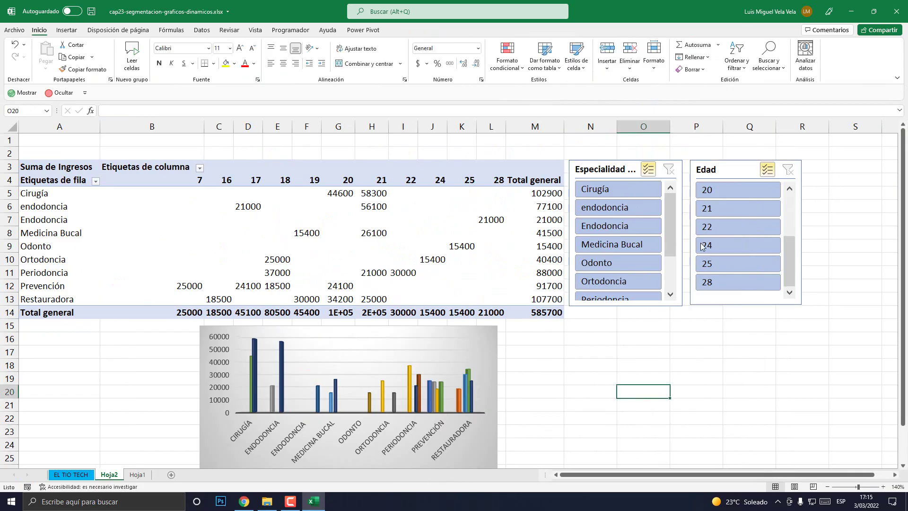
left_click(745, 192)
left_click(735, 208)
left_click(733, 244)
left_click(731, 267)
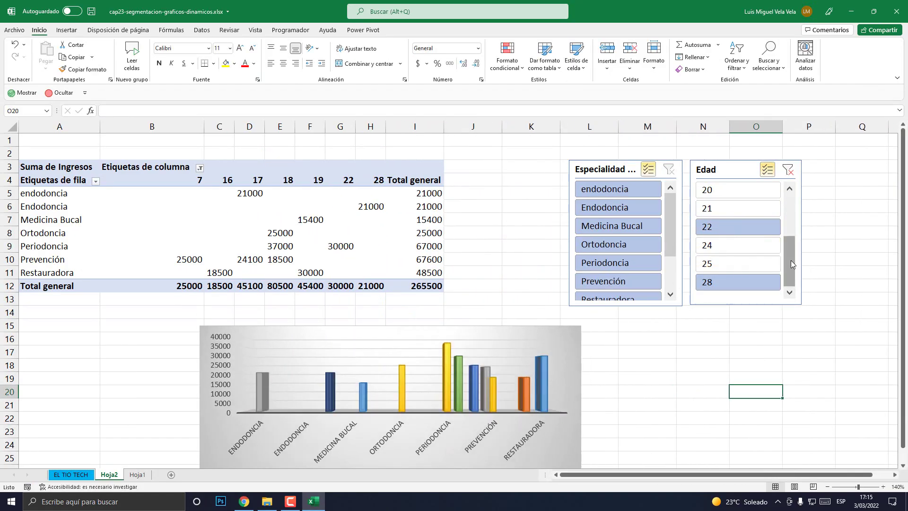
scroll(791, 263, "up", 3)
- Exclude Endodoncia, Medicina Bucal, Prevención and ages 16–18, then re-include Prevención
left_click(615, 207)
left_click(615, 225)
left_click(615, 281)
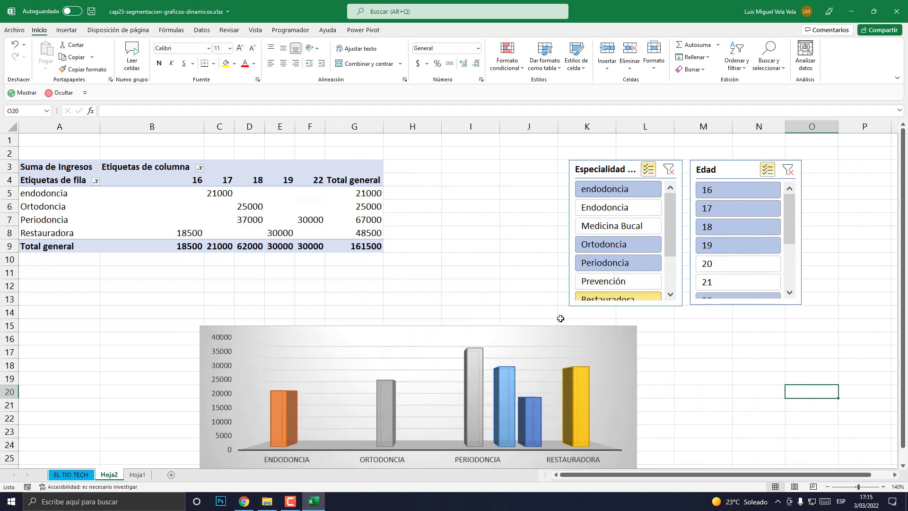
left_click(722, 226)
left_click(725, 208)
left_click(724, 190)
scroll(793, 265, "down", 3)
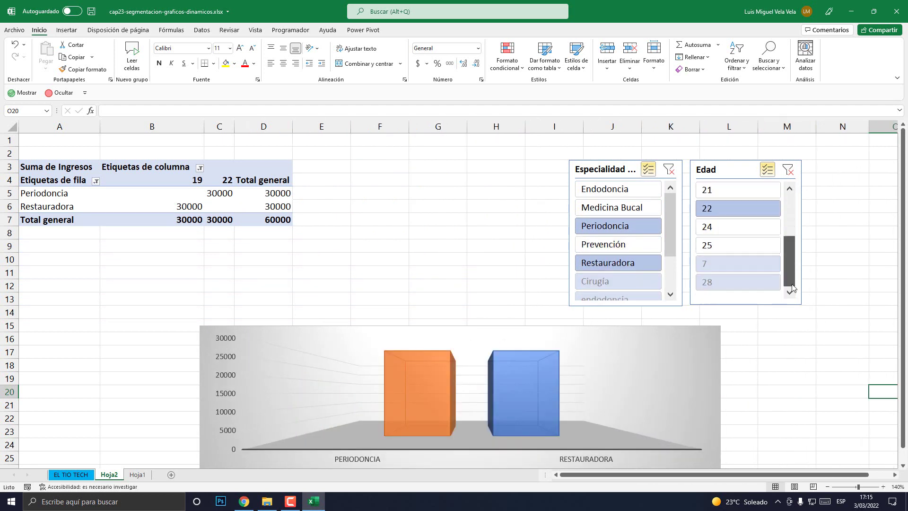
scroll(792, 265, "up", 3)
left_click(614, 244)
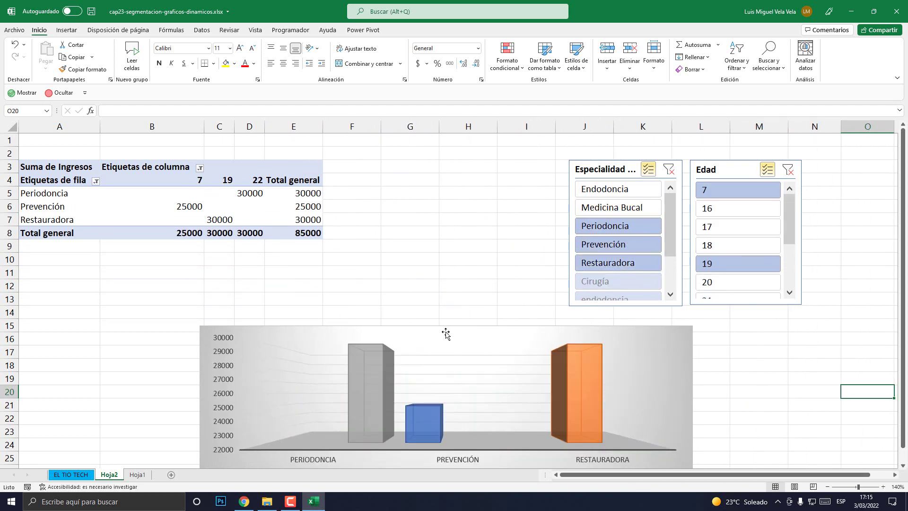
- Move the chart up near cell A12, re-include Medicina Bucal, then clear both slicer filters
left_click_drag(445, 334, 265, 286)
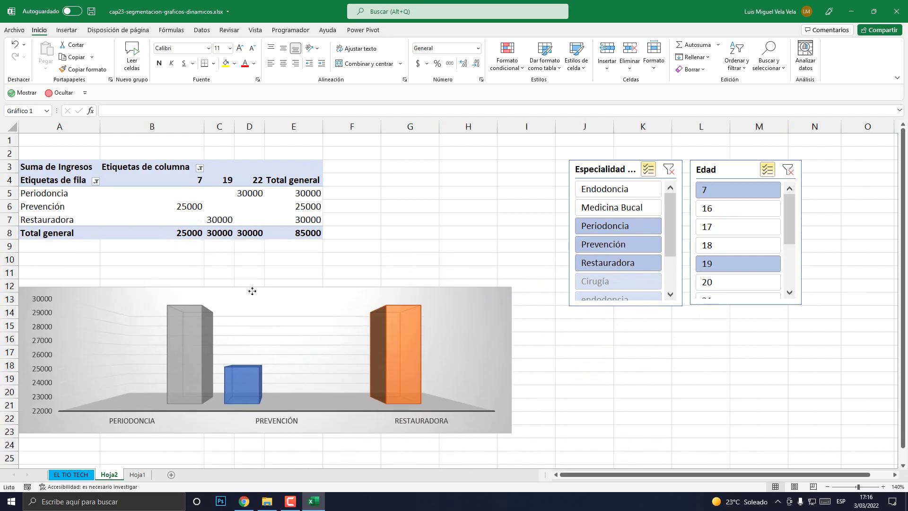
left_click(598, 208)
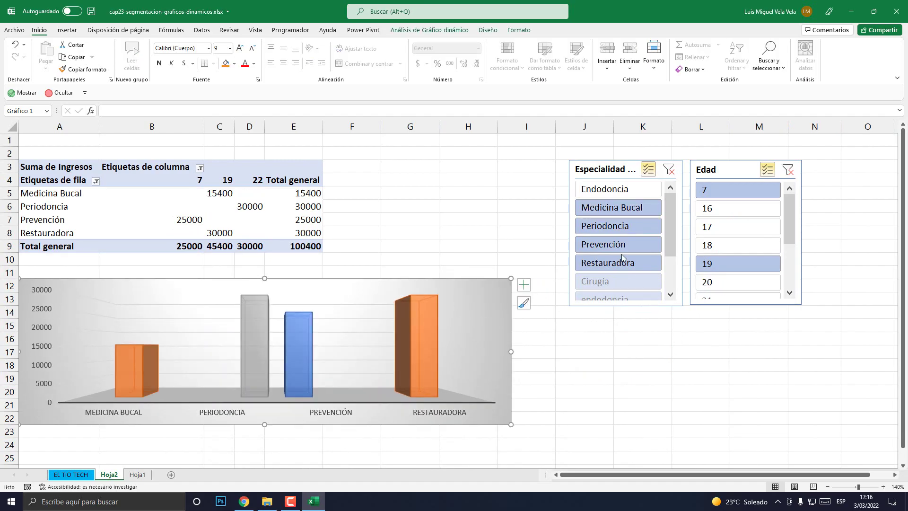
left_click(784, 168)
left_click(668, 169)
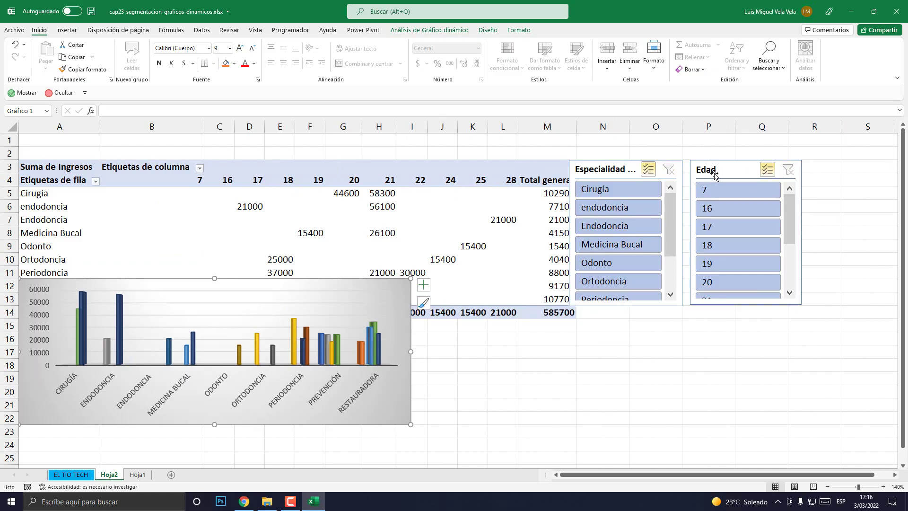
- Place the Edad slicer beside Especialidad and make both taller, listing ages 7 through 21
left_click_drag(728, 169, 776, 177)
left_click_drag(643, 175, 657, 176)
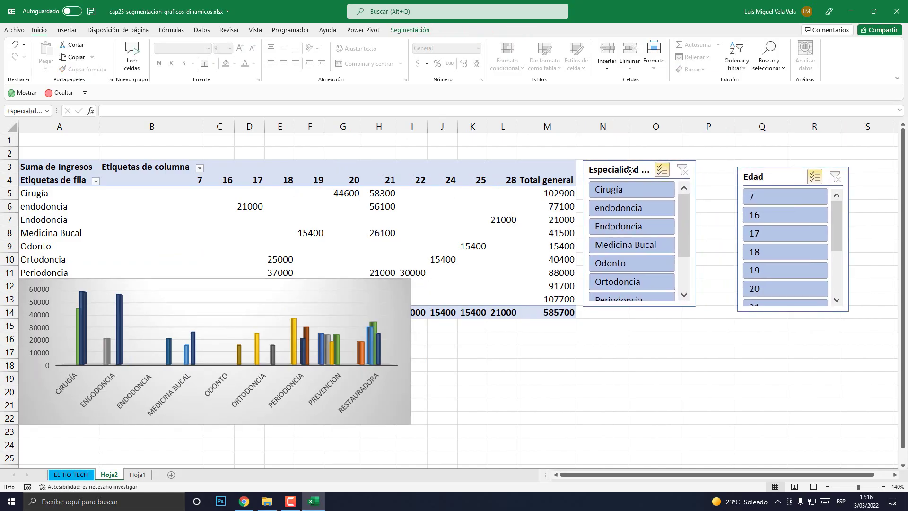
left_click_drag(697, 308, 696, 317)
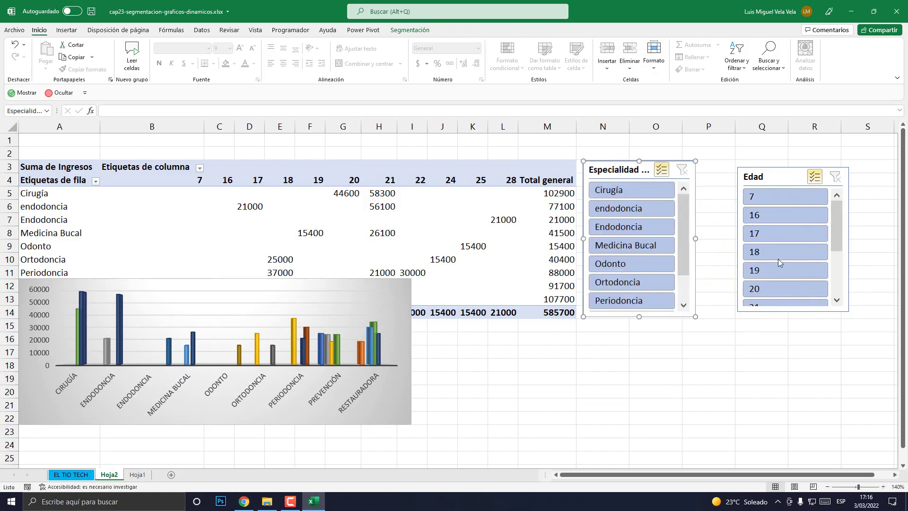
left_click_drag(791, 177, 755, 171)
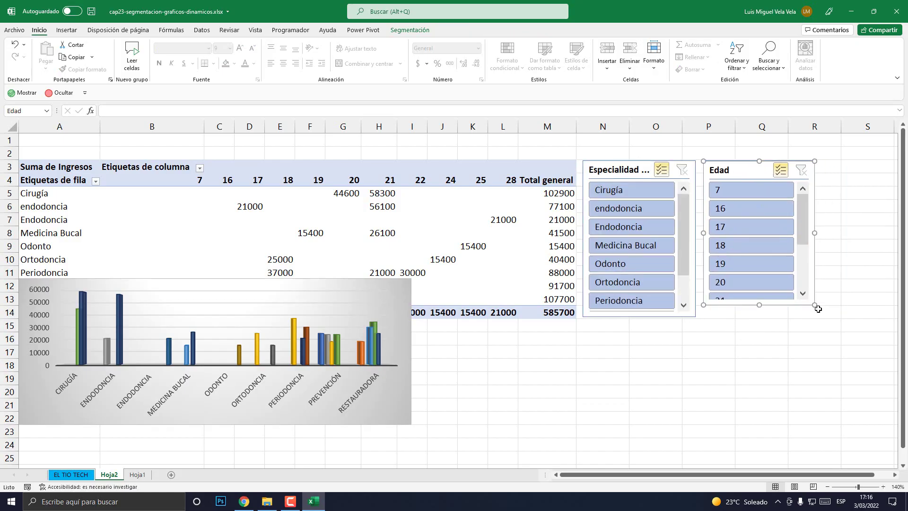
left_click_drag(814, 305, 817, 317)
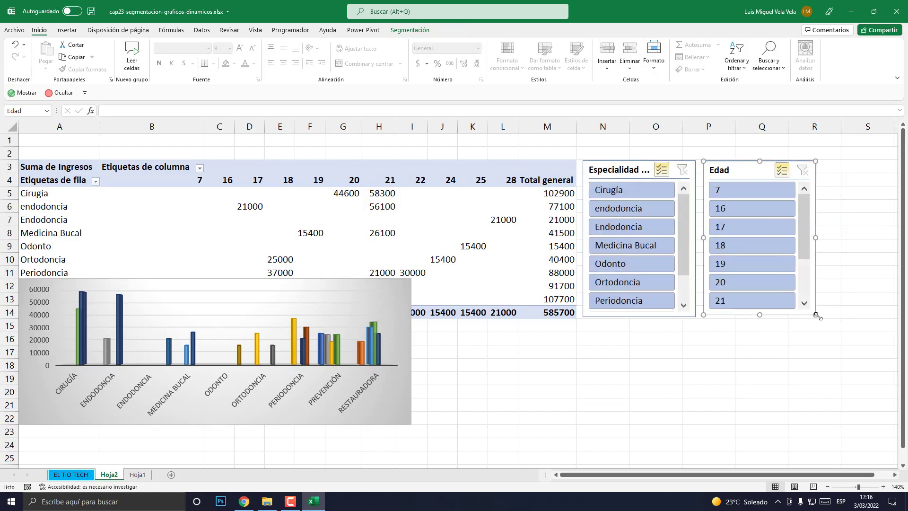